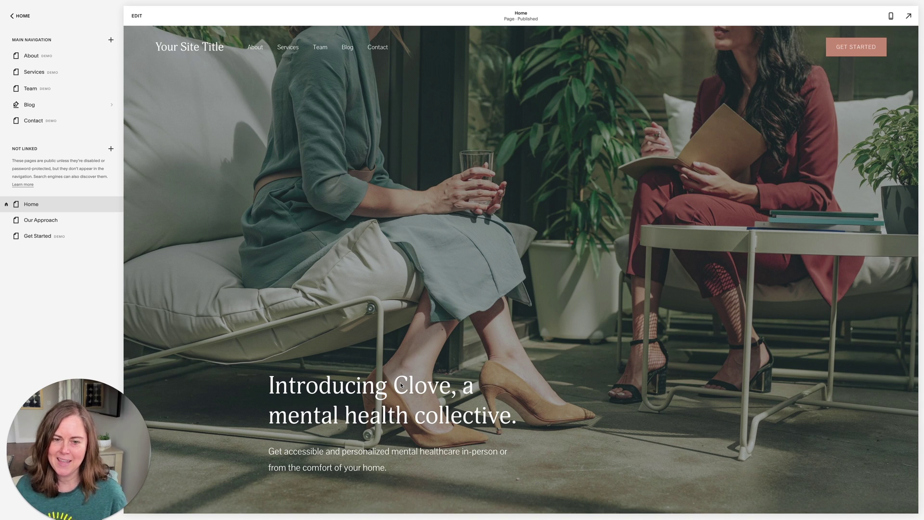
Step: Open the Blog page from the main navigation and start editing it
scroll(400, 385, down, 1)
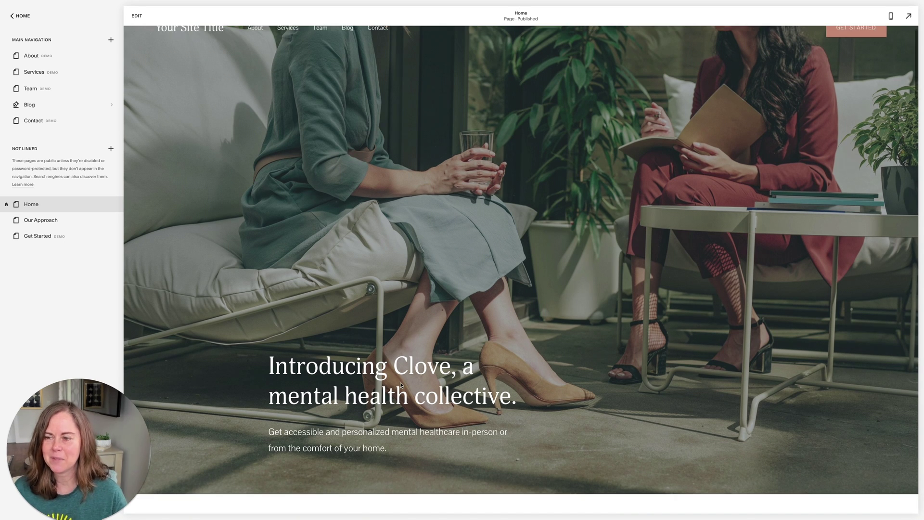
click(30, 105)
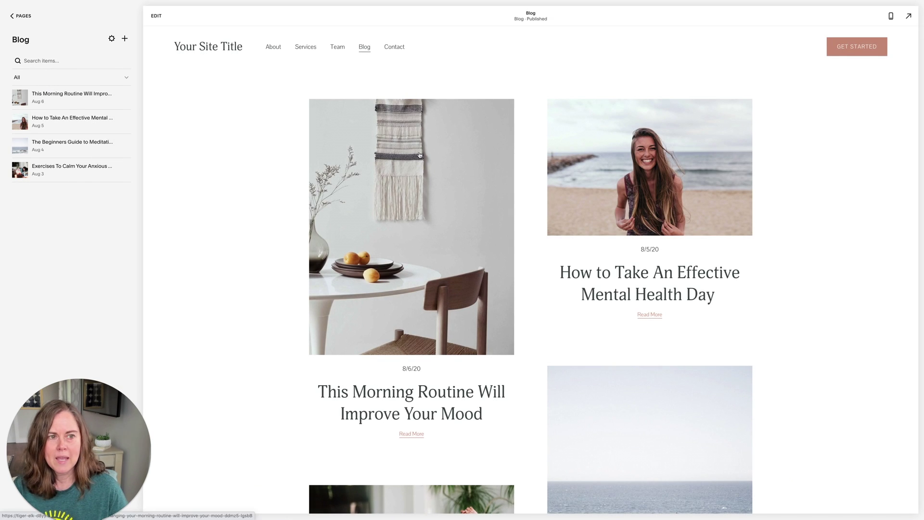
scroll(547, 277, down, 8)
scroll(546, 276, up, 8)
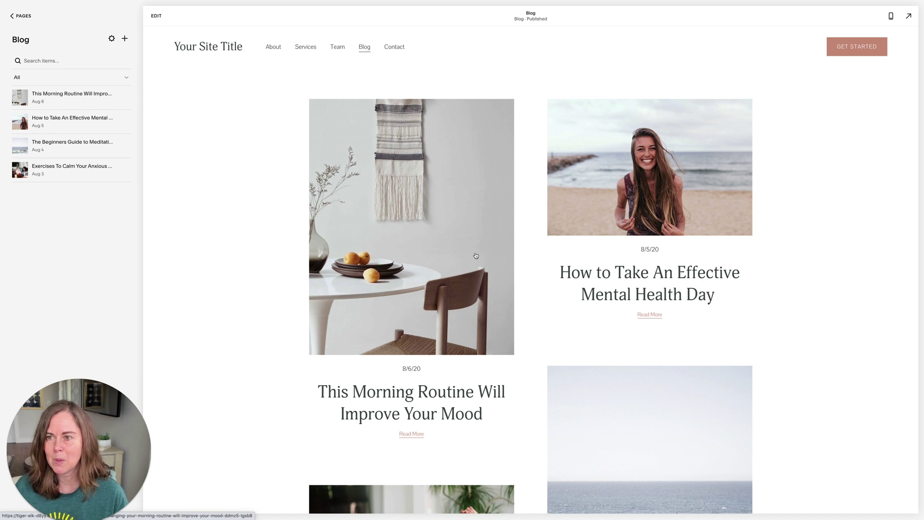
click(156, 16)
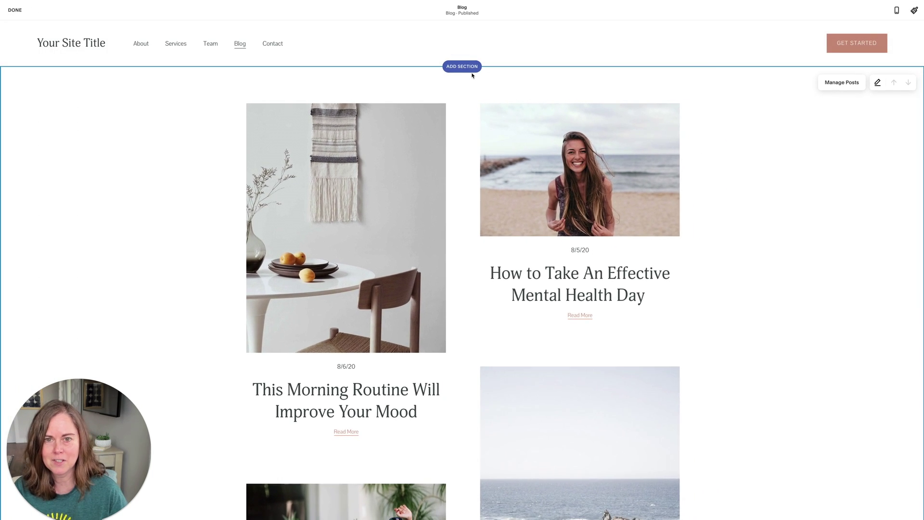
Step: Add a headline section with a snowy mountain background image above the blog posts
click(462, 67)
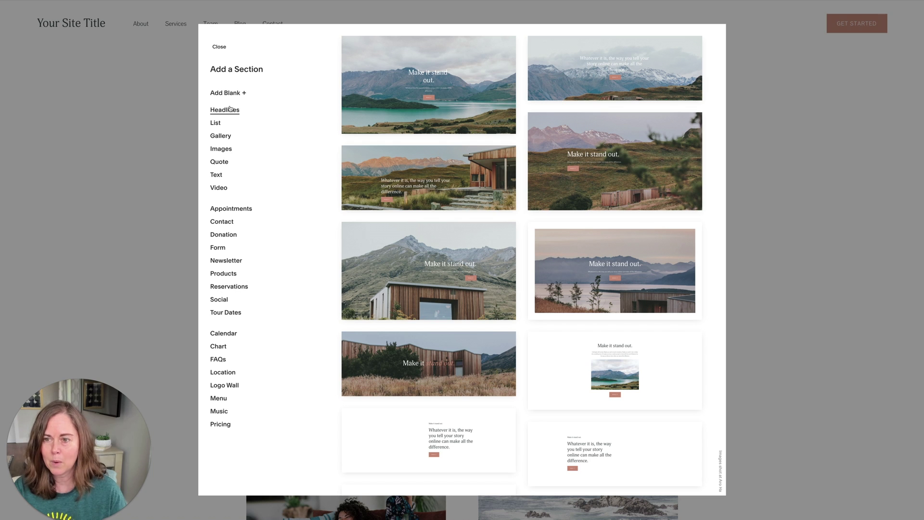
click(572, 230)
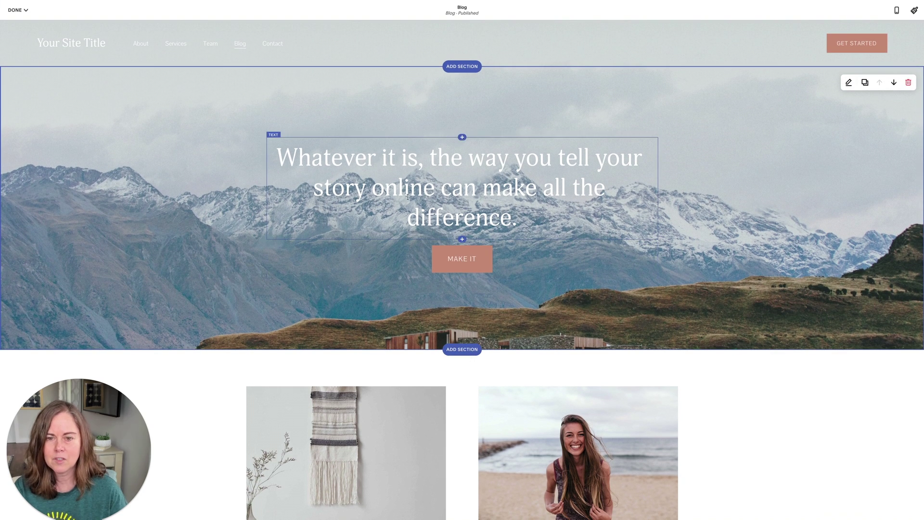
scroll(457, 250, down, 5)
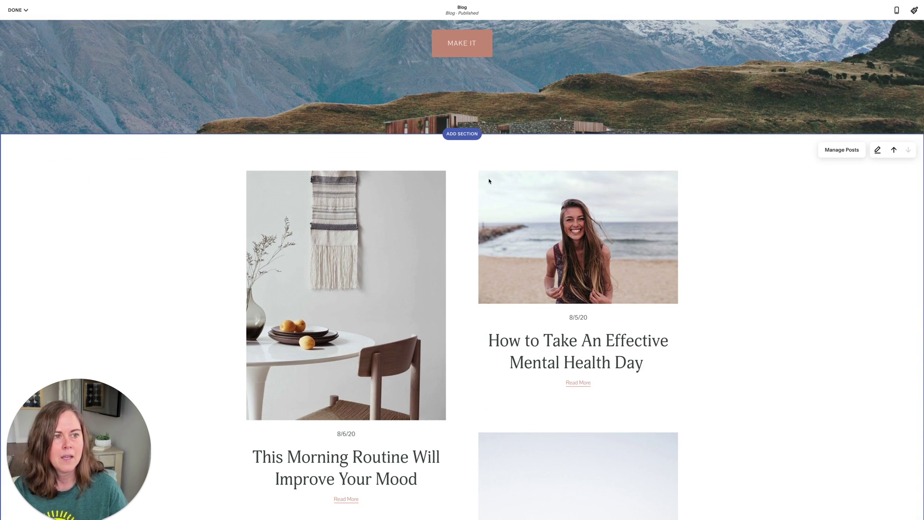
Step: Remove the mountain headline section from the blog page
scroll(804, 132, up, 5)
click(912, 85)
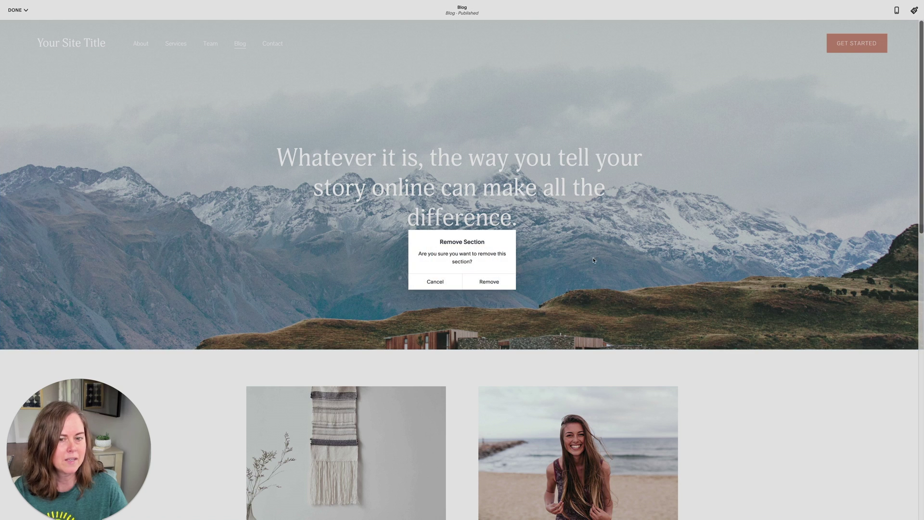
click(489, 281)
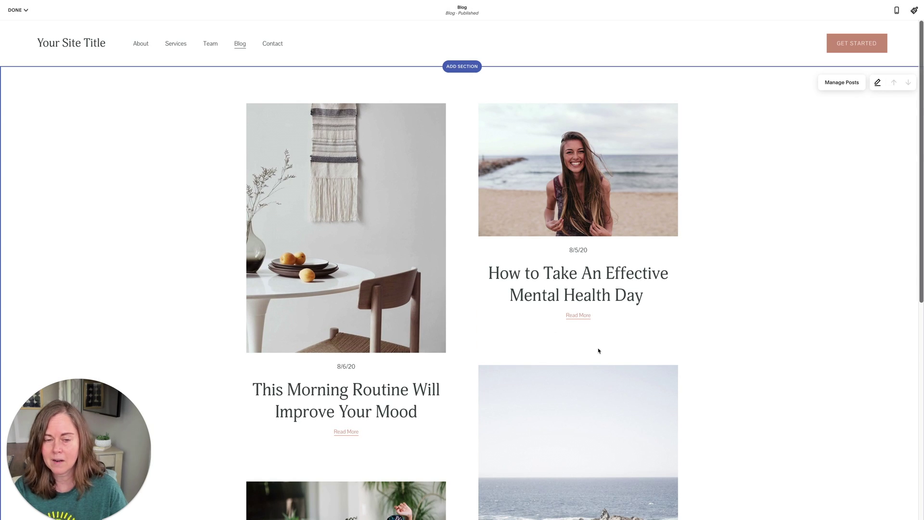
Step: Go to managing the blog's posts, saving the page changes first
scroll(707, 333, down, 4)
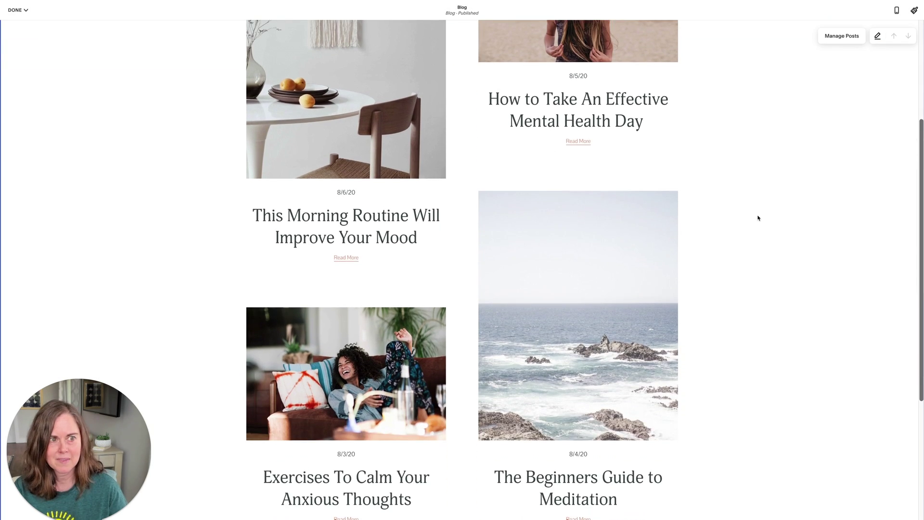
scroll(757, 216, up, 4)
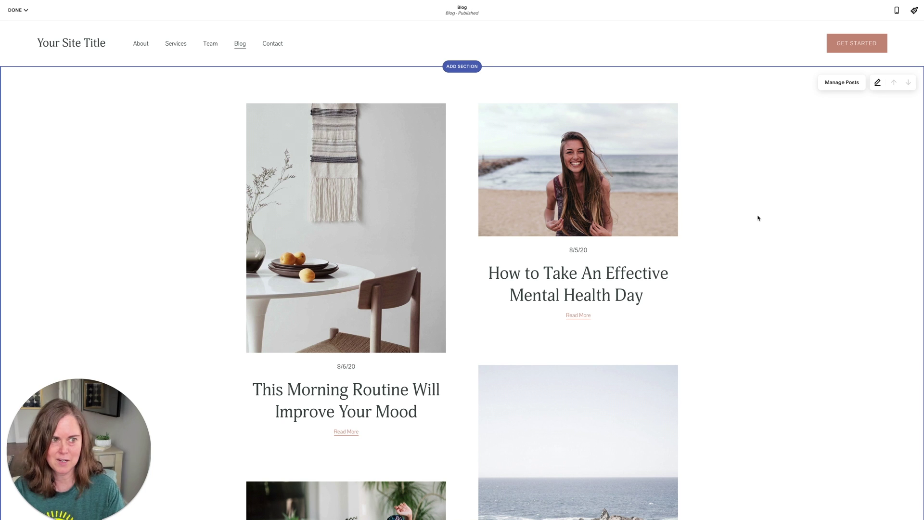
scroll(759, 220, down, 8)
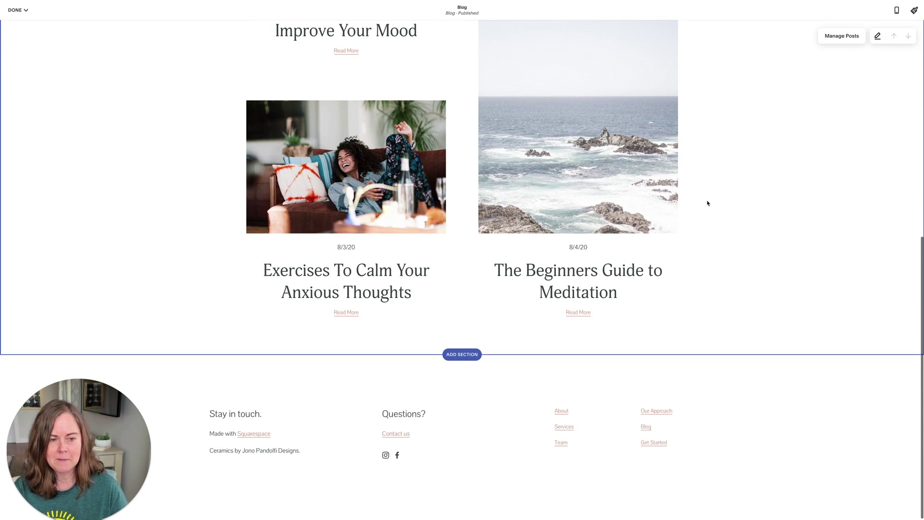
scroll(537, 183, up, 1)
scroll(537, 183, up, 7)
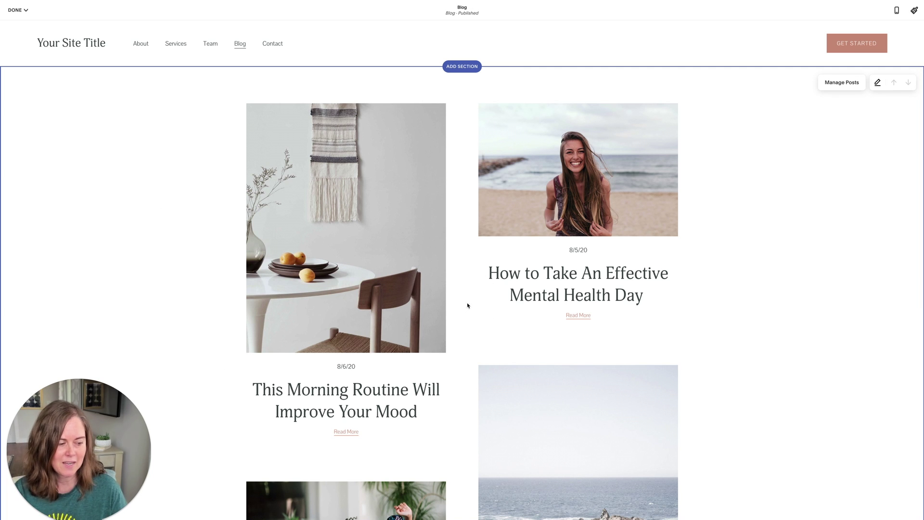
click(846, 88)
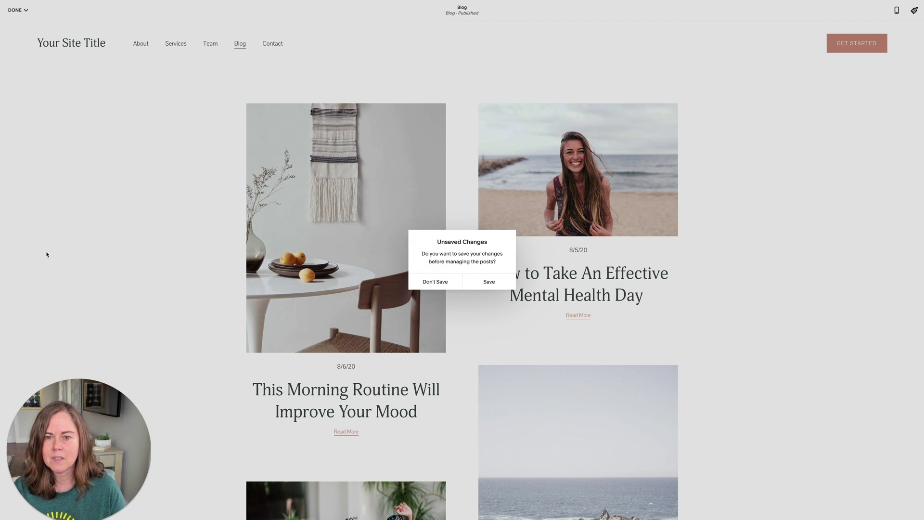
click(487, 282)
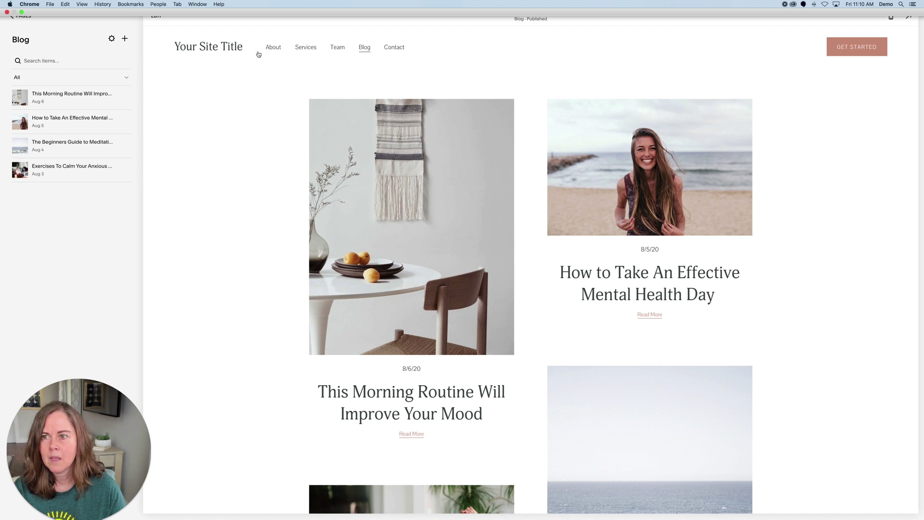
Step: Reopen the blog page for editing and show the color themes of the blog posts section
click(156, 16)
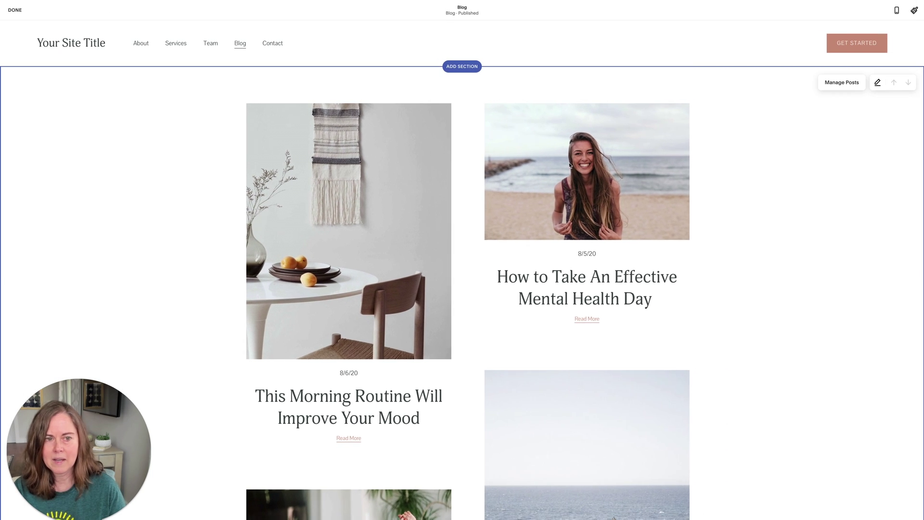
click(877, 83)
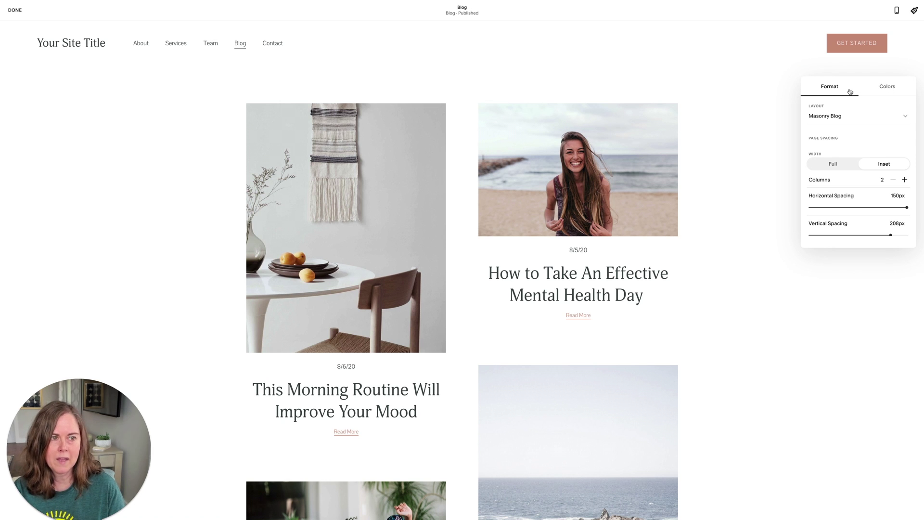
click(882, 88)
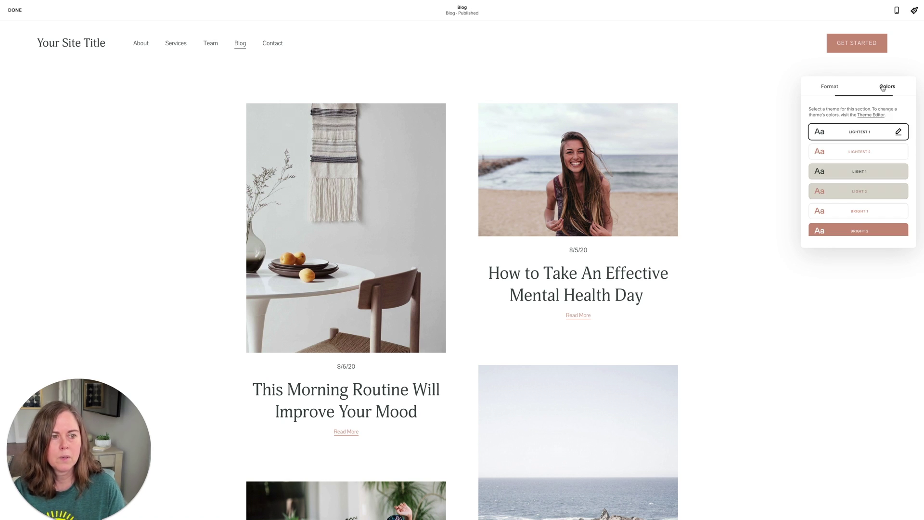
Step: Try the Light 1 and Bright 1 color themes on the blog section, and return it to Lightest 1
click(862, 173)
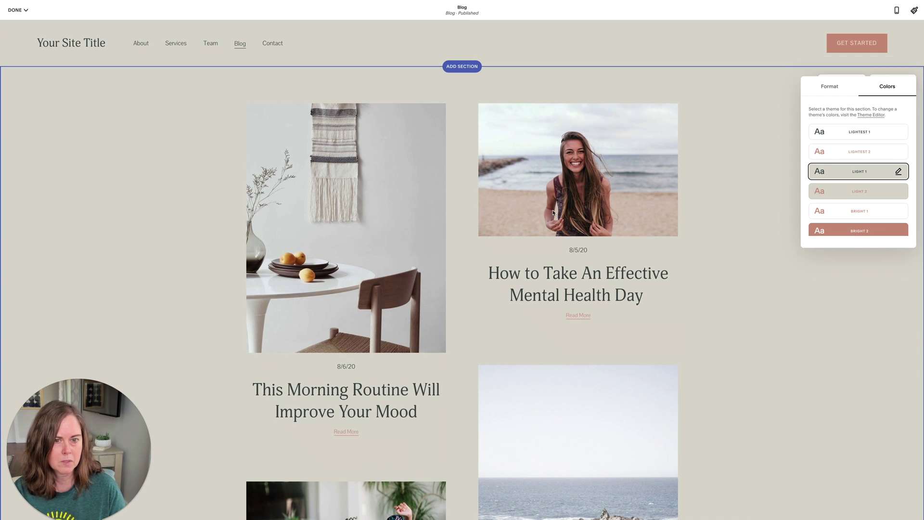
scroll(552, 213, down, 8)
scroll(552, 212, up, 8)
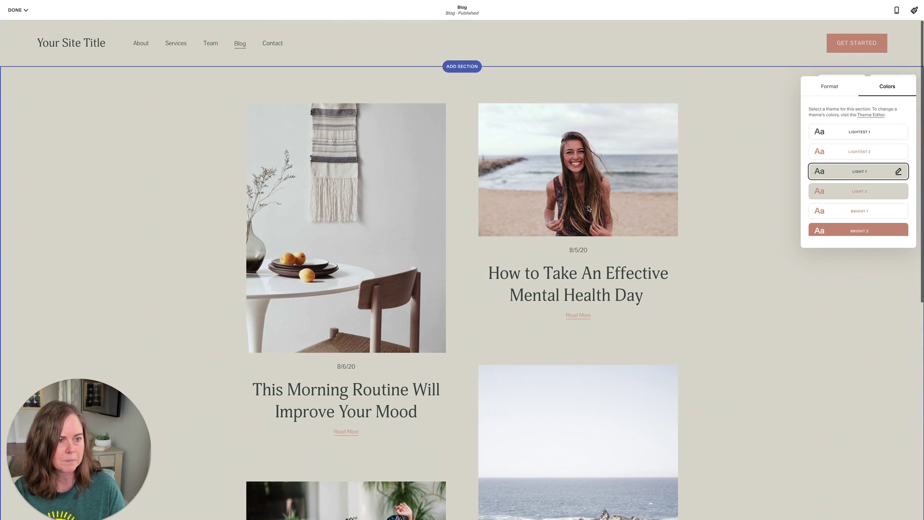
click(866, 217)
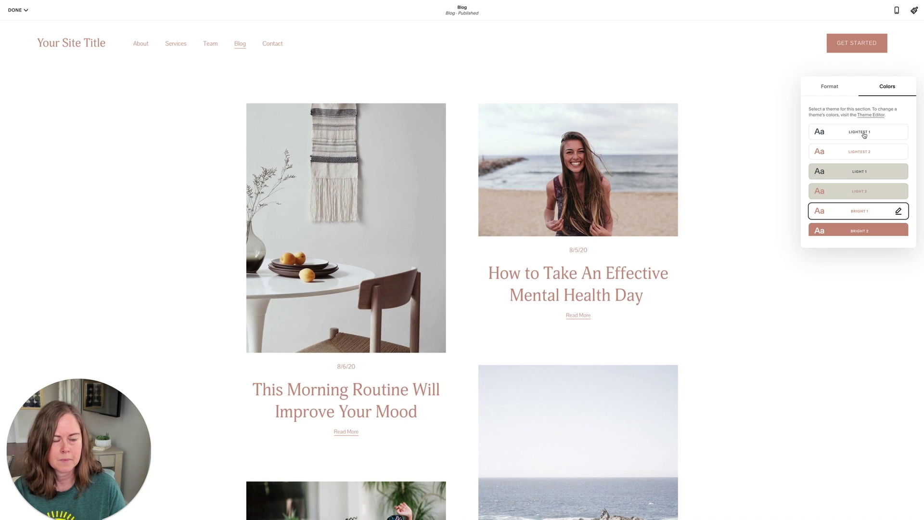
click(864, 137)
Step: Change the blog section's layout to Side By Side Blog in its format settings
click(837, 90)
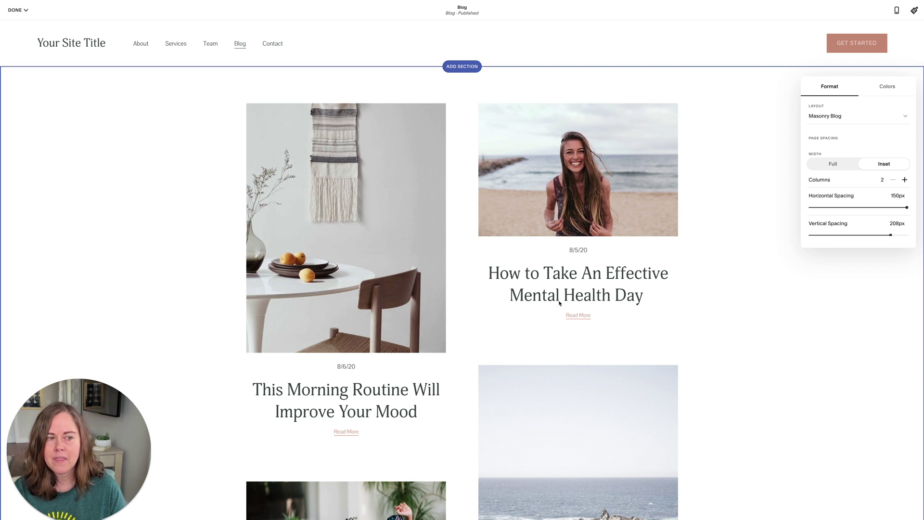
scroll(531, 189, down, 2)
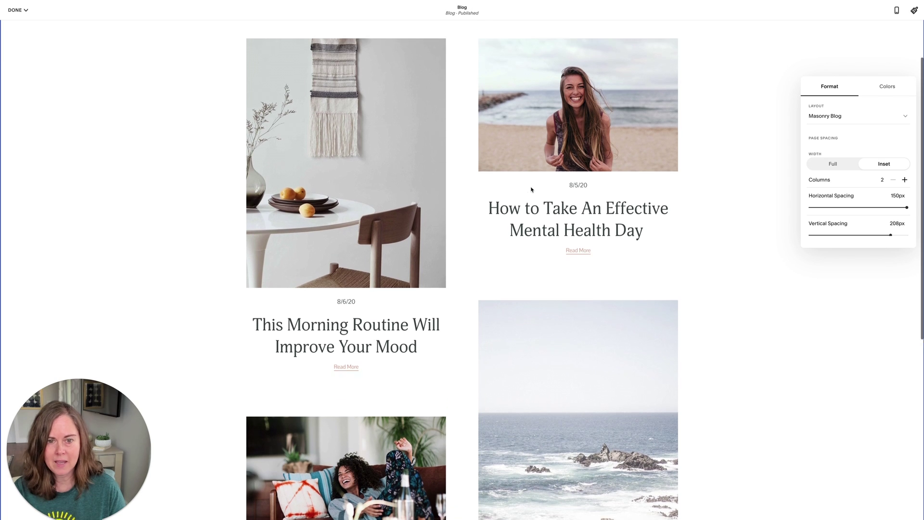
scroll(447, 225, up, 2)
scroll(471, 317, down, 5)
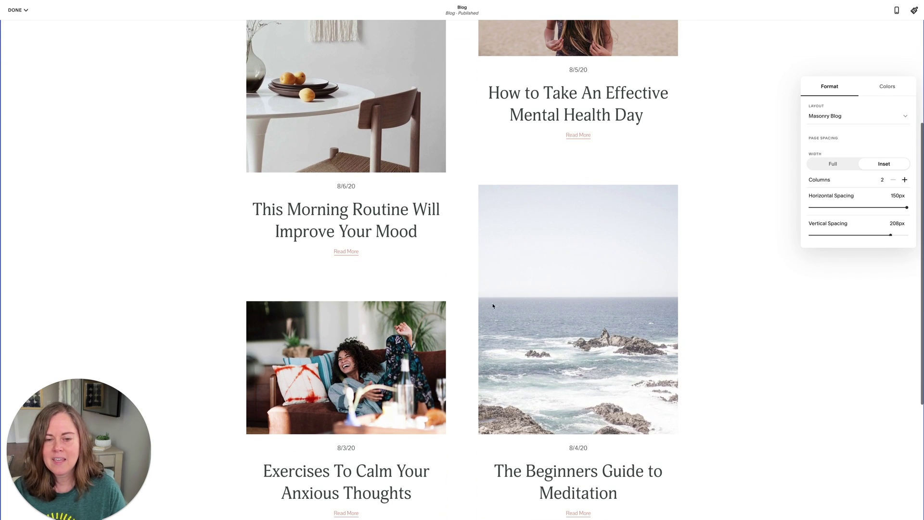
scroll(493, 293, up, 3)
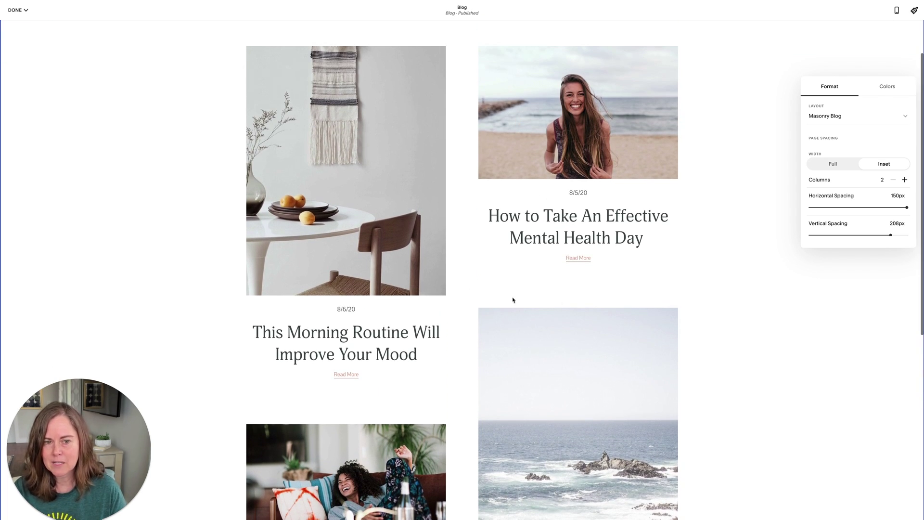
click(832, 117)
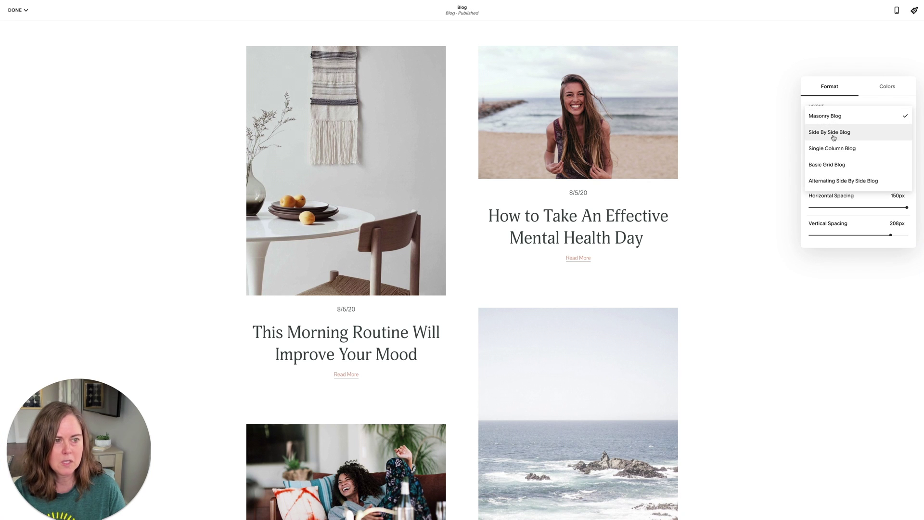
click(832, 134)
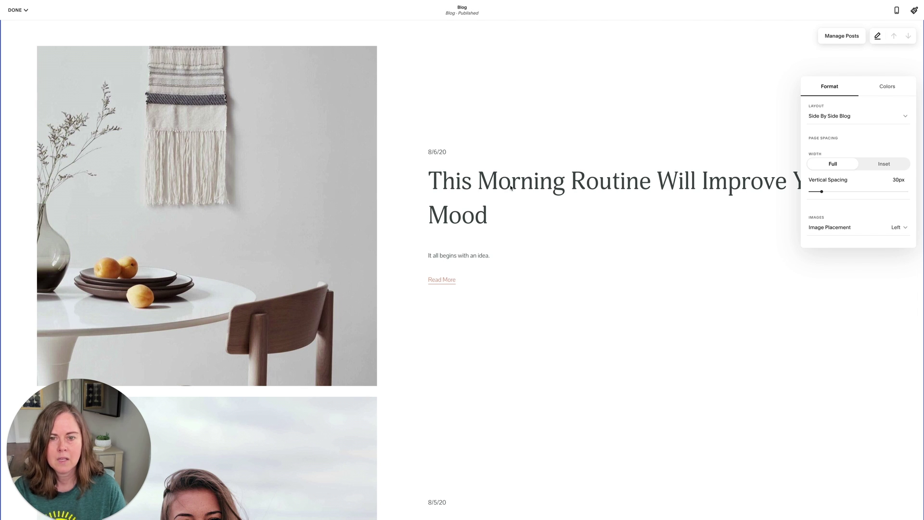
Step: Try placing the post images on the right of the text, and return them to Left
scroll(855, 197, down, 2)
click(825, 147)
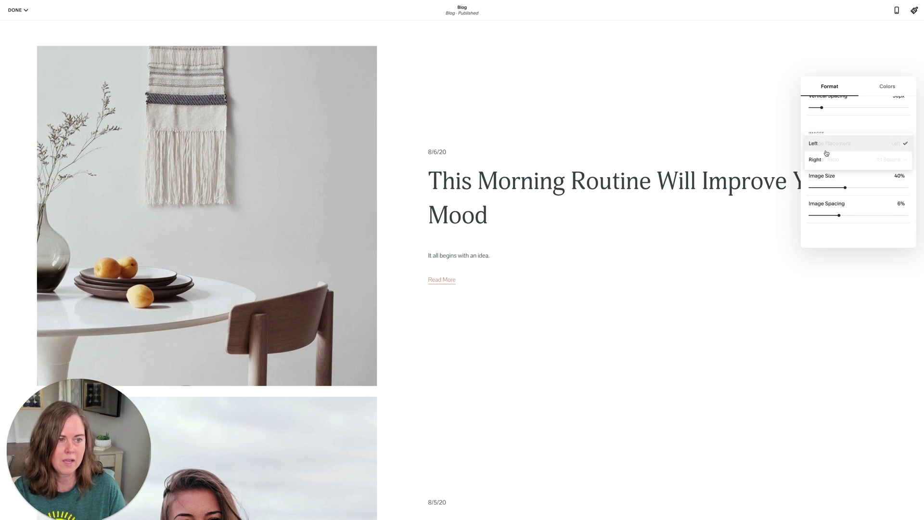
click(837, 157)
click(831, 144)
click(831, 131)
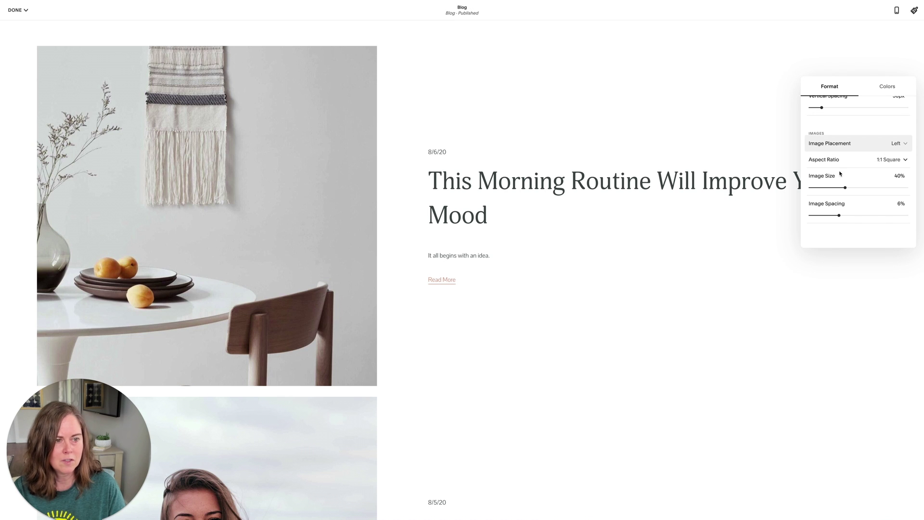
Step: Try the 3:2 Standard aspect ratio on the post images, and return it to 1:1 Square
mouse_move(845, 187)
mouse_down()
mouse_move(815, 188)
mouse_move(845, 186)
mouse_up()
click(833, 145)
click(827, 183)
click(825, 162)
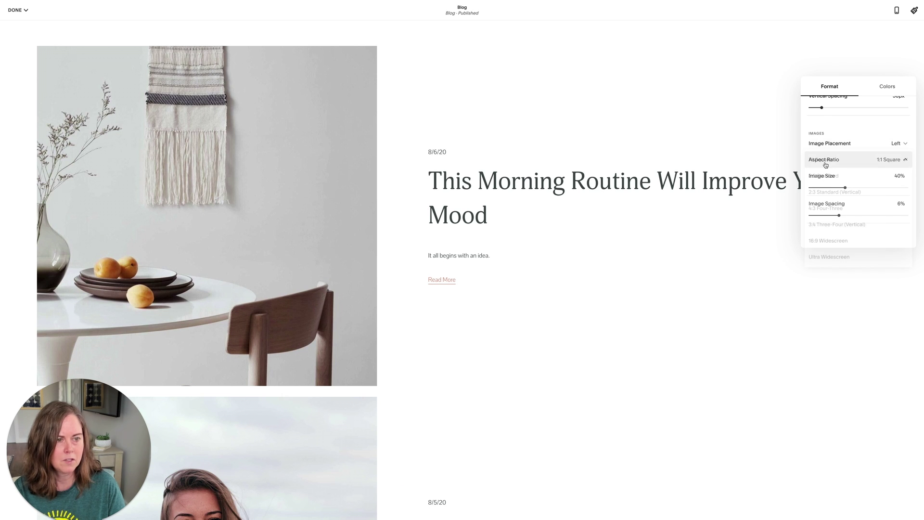
click(824, 177)
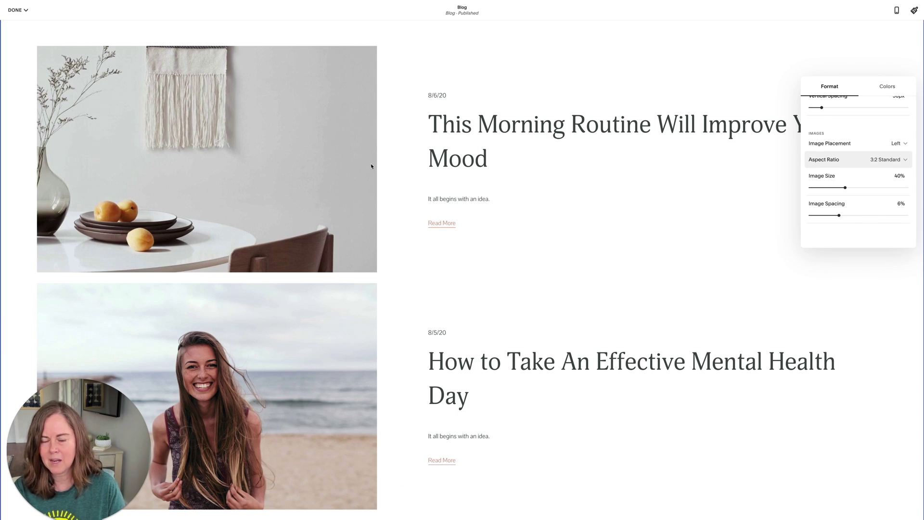
click(880, 160)
click(877, 147)
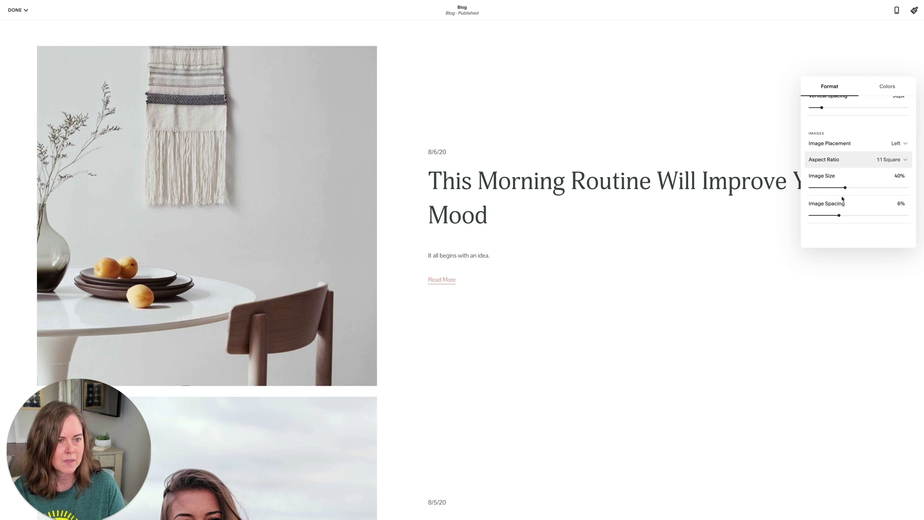
mouse_move(839, 215)
mouse_down()
mouse_move(887, 215)
mouse_move(839, 215)
mouse_up()
Step: Change the blog section's layout to Single Column Blog
scroll(847, 139, up, 3)
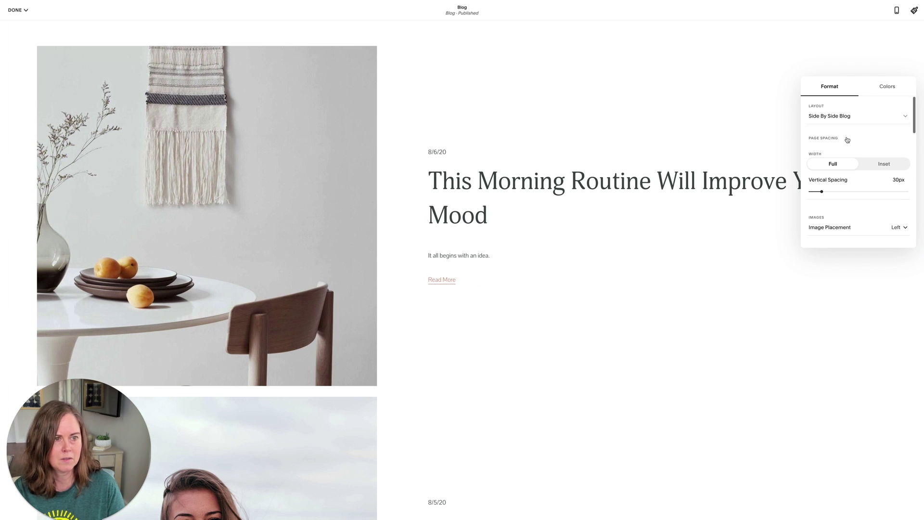
click(817, 116)
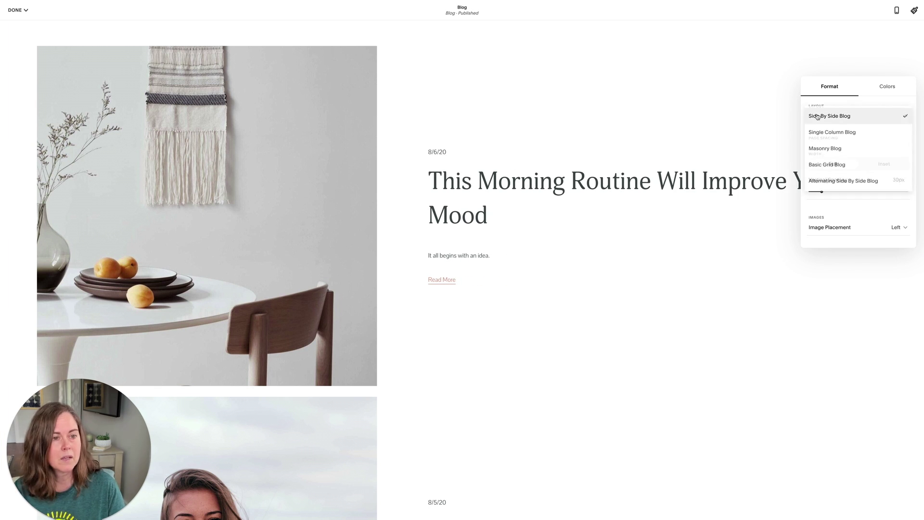
click(820, 132)
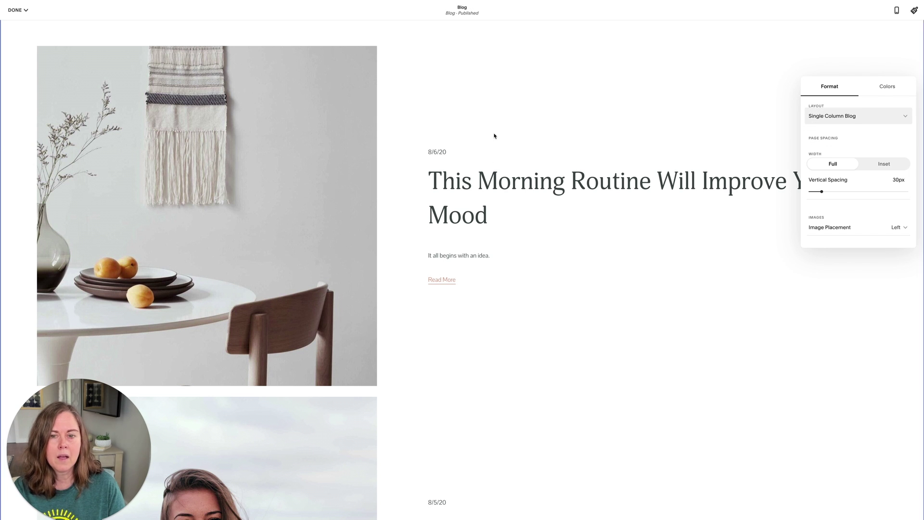
Step: Look over the Single Column Blog posts and set the section's width to Inset
scroll(478, 243, down, 8)
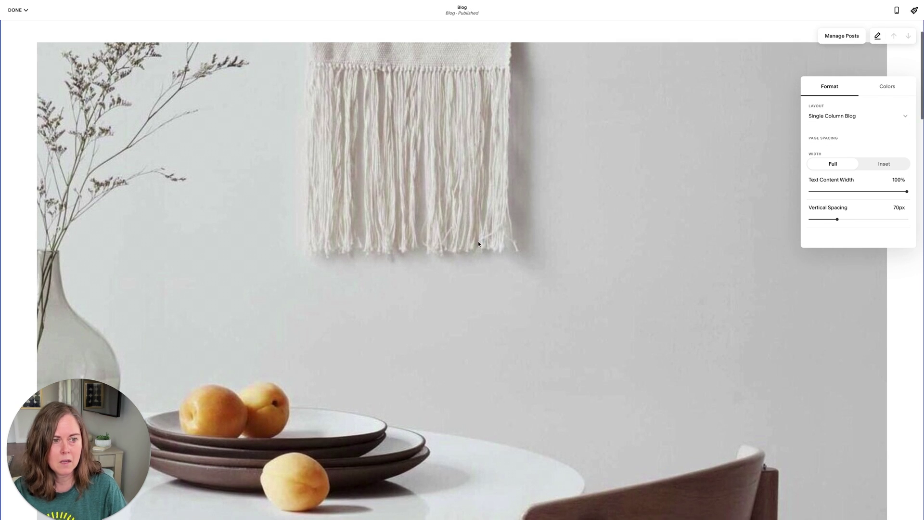
scroll(478, 244, down, 4)
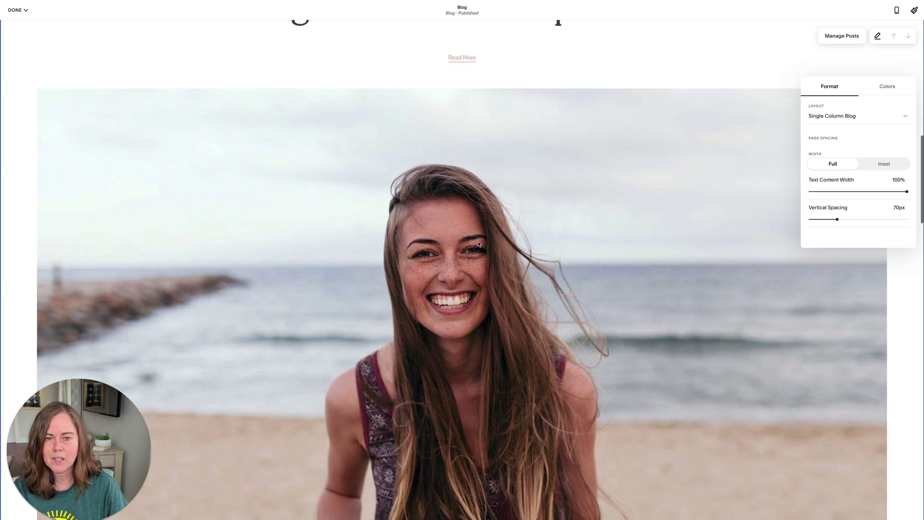
scroll(478, 241, up, 15)
click(883, 164)
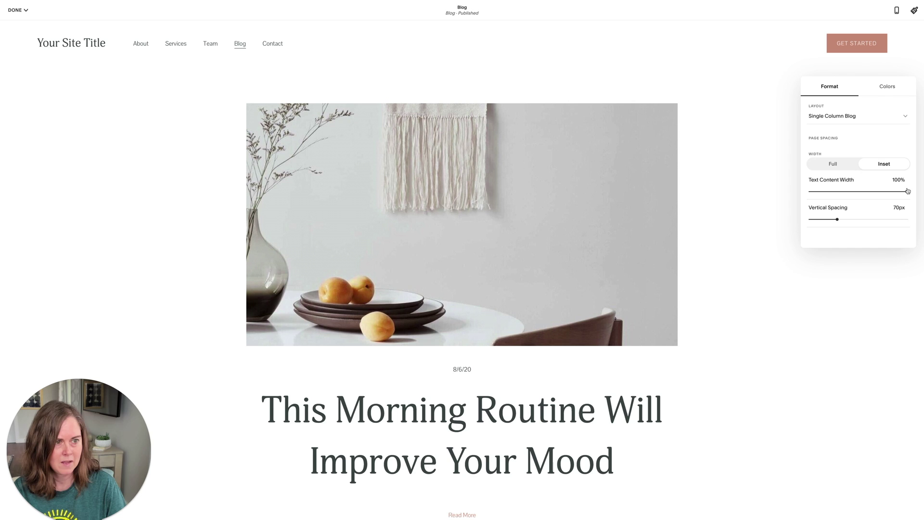
Step: Narrow the single-column posts' text content width to 87% and review the posts
mouse_move(896, 189)
mouse_down()
mouse_move(850, 192)
mouse_move(922, 186)
mouse_move(880, 192)
mouse_up()
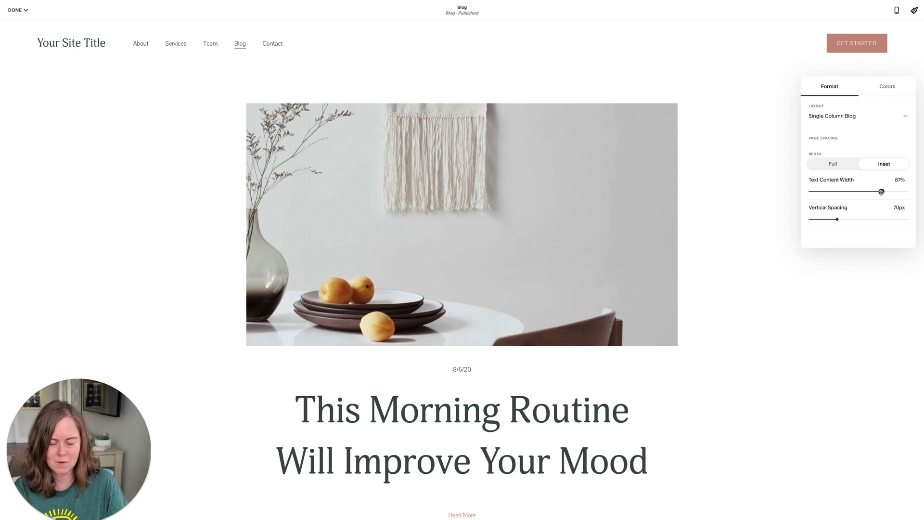
scroll(464, 274, down, 3)
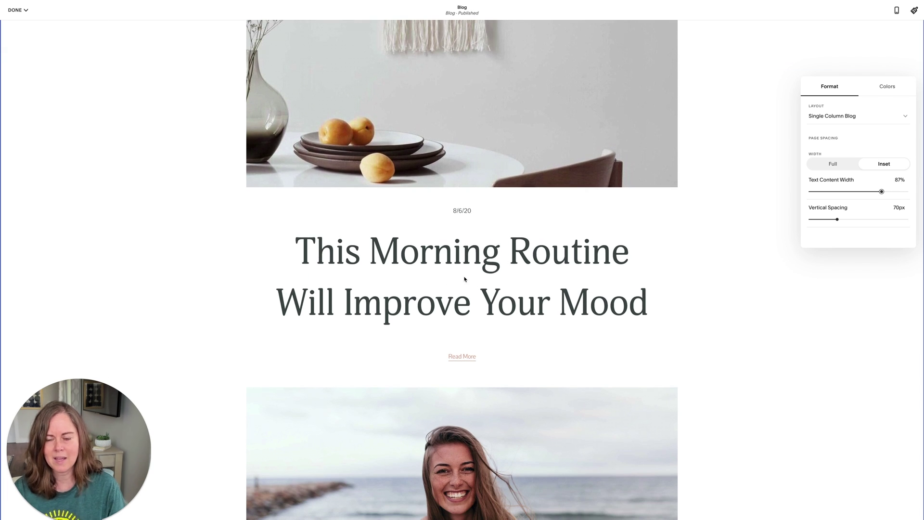
scroll(452, 366, down, 3)
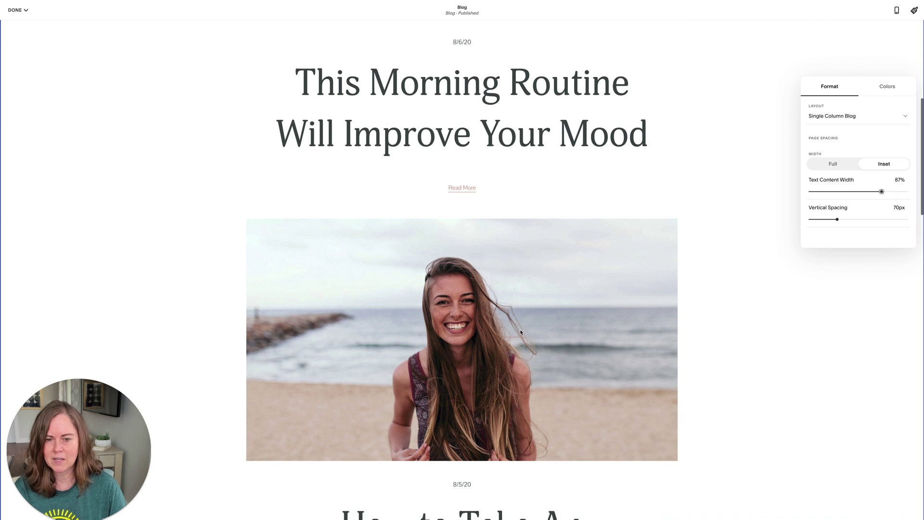
scroll(509, 376, down, 1)
scroll(509, 376, up, 7)
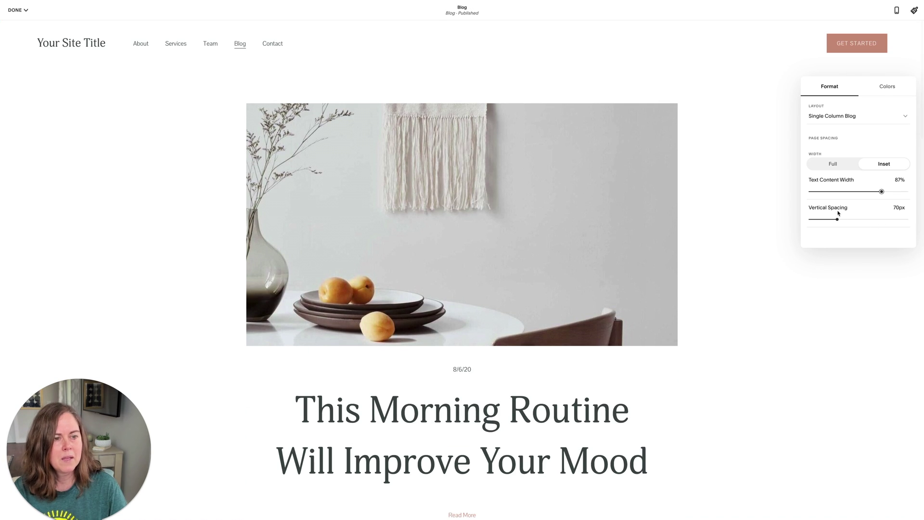
Step: Increase the vertical spacing between the single-column posts to 142px
scroll(837, 214, down, 1)
mouse_move(840, 187)
mouse_down()
mouse_move(795, 187)
mouse_move(840, 184)
mouse_up()
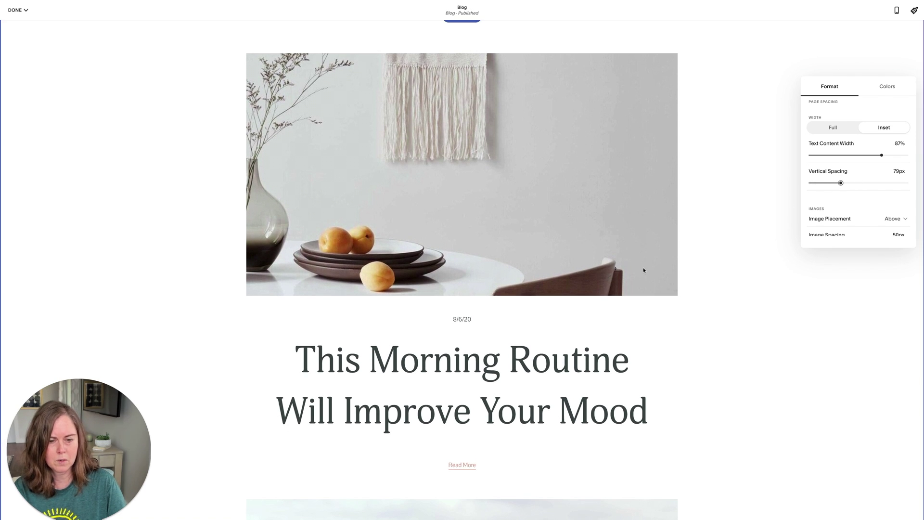
drag(874, 182, 855, 182)
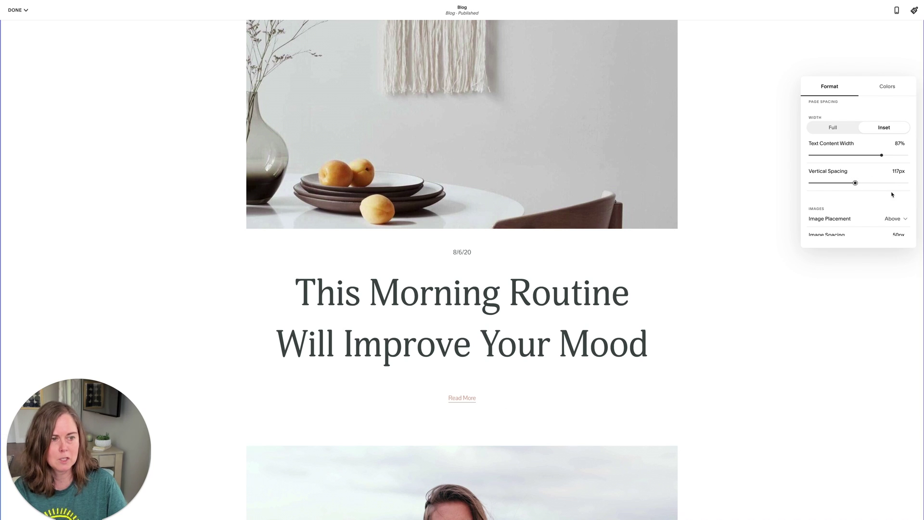
drag(855, 183, 865, 183)
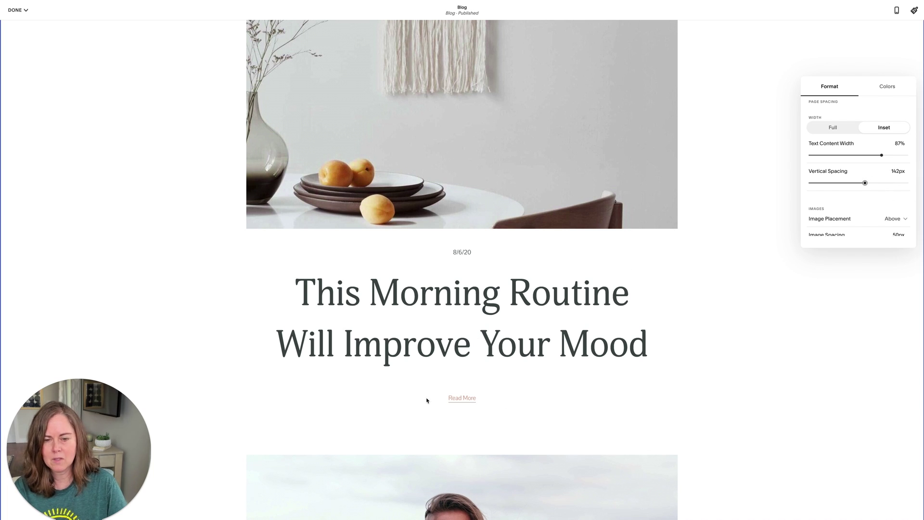
Step: Place the post images below the text and slightly reduce the image spacing
scroll(841, 213, down, 2)
scroll(840, 213, down, 1)
scroll(841, 159, up, 2)
click(839, 154)
click(839, 169)
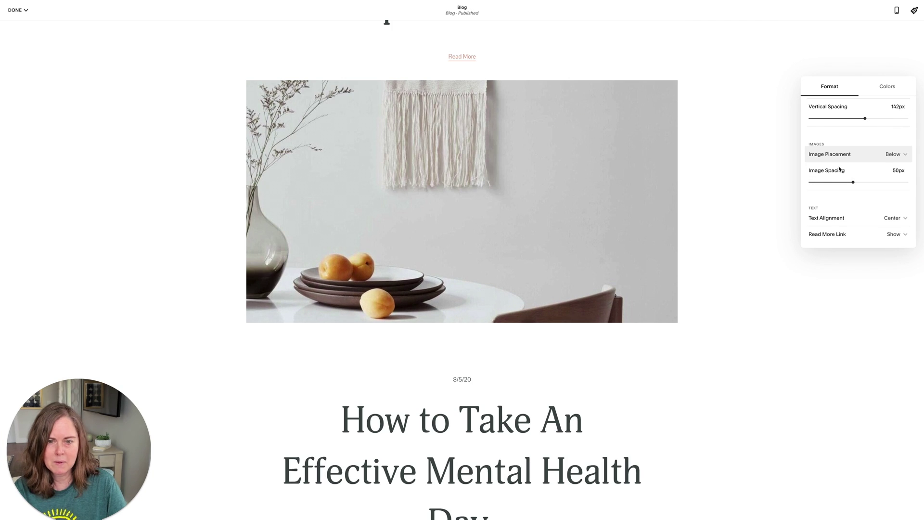
scroll(460, 246, up, 4)
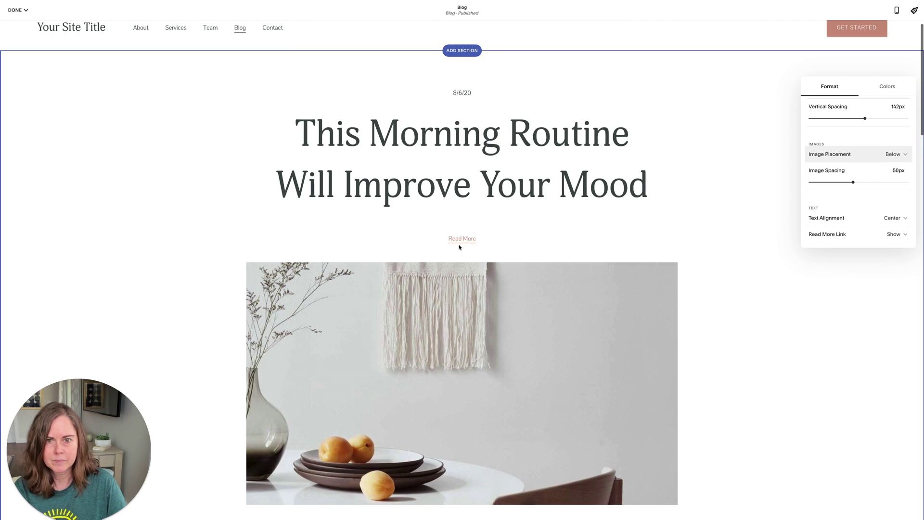
scroll(836, 156, down, 1)
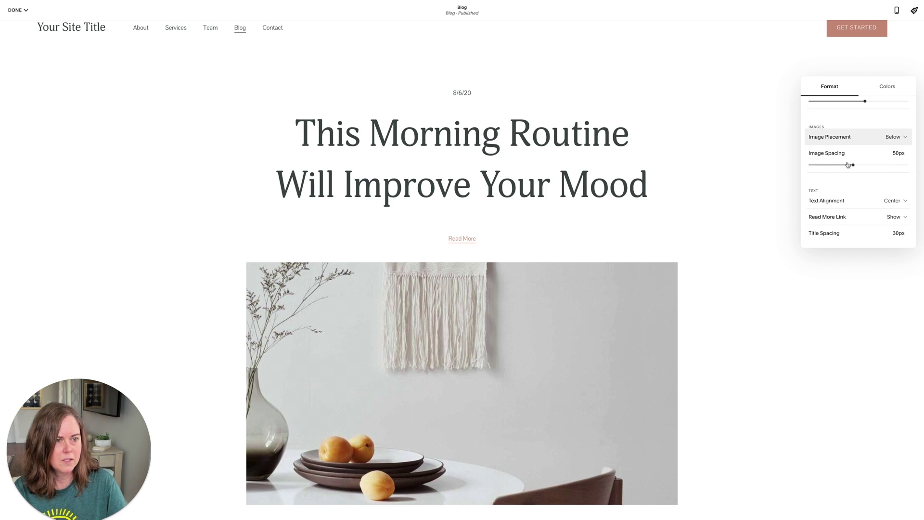
mouse_move(852, 165)
mouse_down()
mouse_move(821, 165)
mouse_move(844, 164)
mouse_up()
Step: Change the blog section's layout to Basic Grid Blog
scroll(836, 164, up, 5)
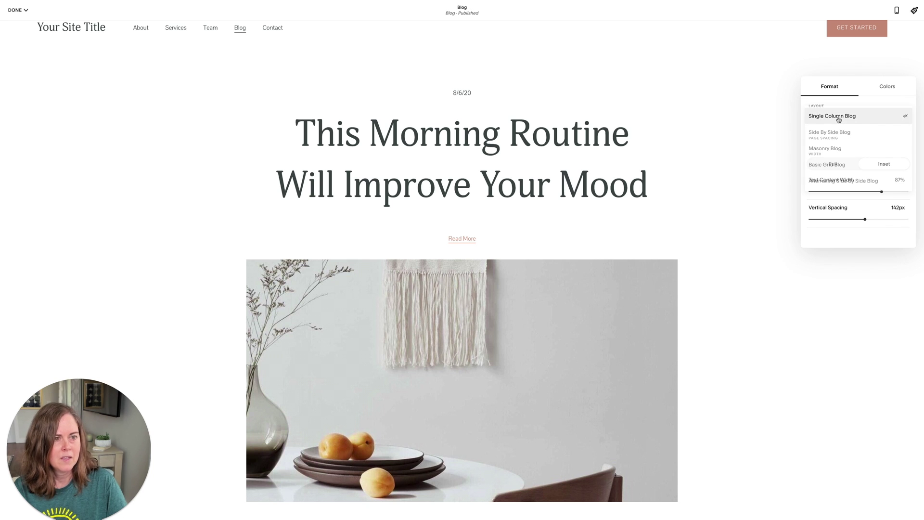
click(838, 120)
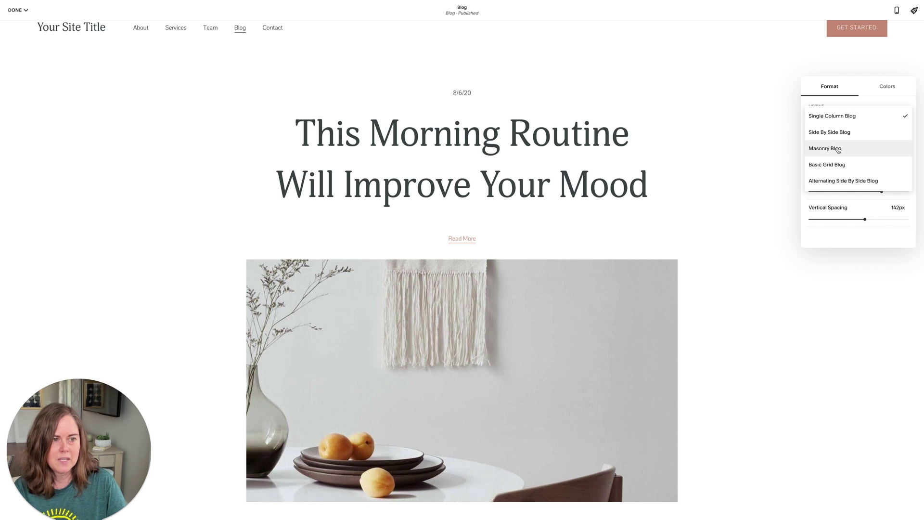
click(837, 164)
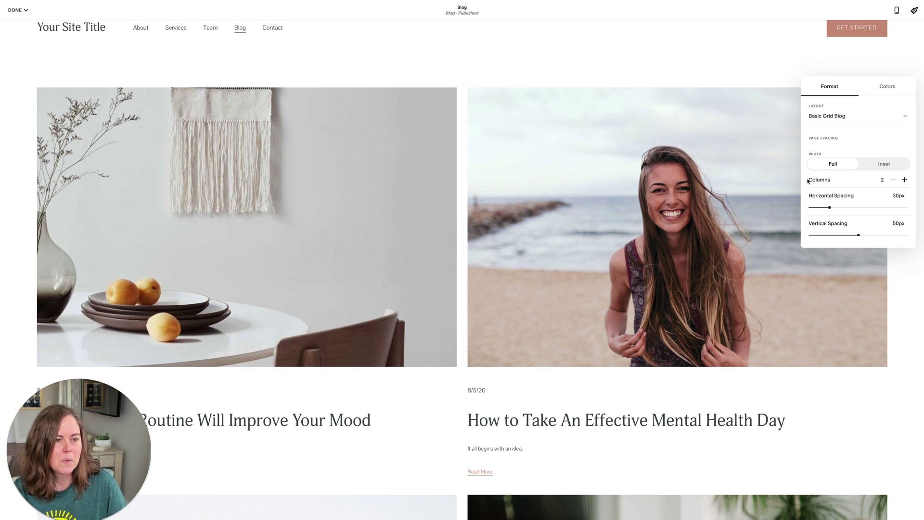
Step: Try the Inset width on the grid, return it to Full, and set the grid to 4 columns
click(898, 164)
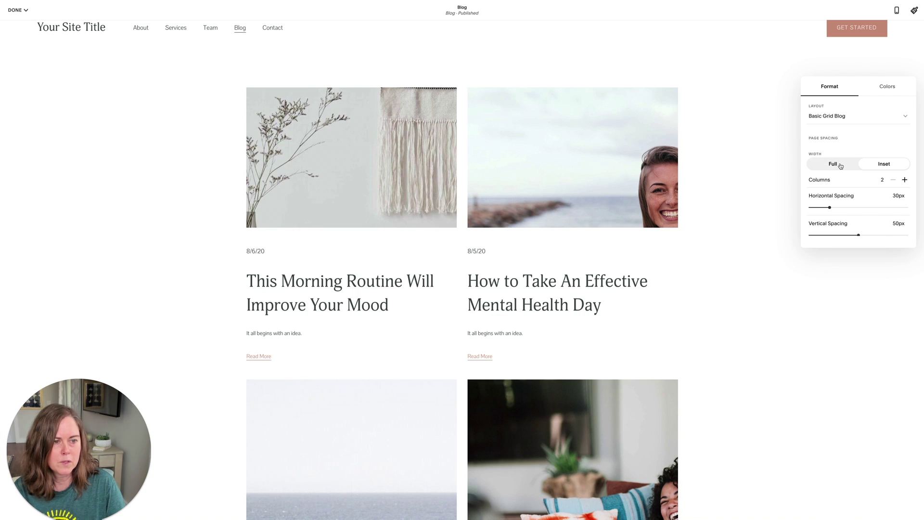
click(837, 165)
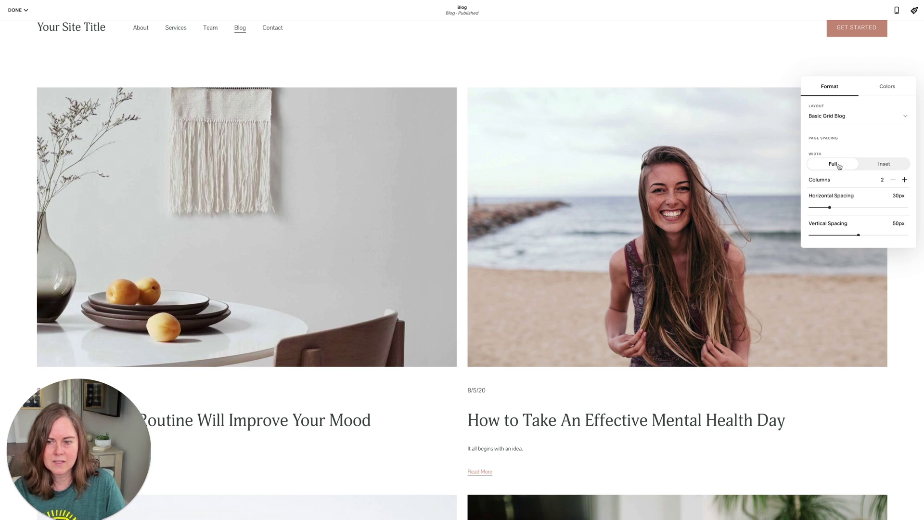
click(904, 180)
click(904, 179)
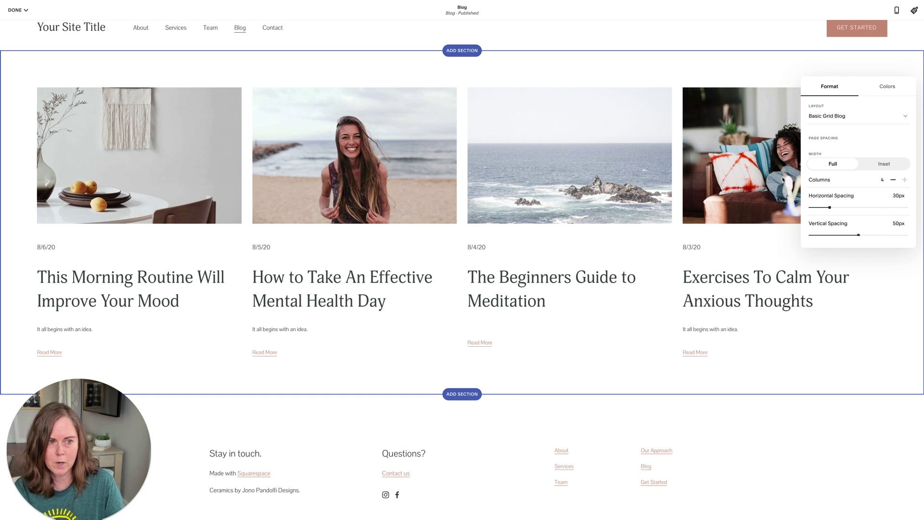
Step: Set the grid's horizontal spacing to 48px and its vertical spacing to 39px
mouse_move(831, 207)
mouse_down()
mouse_move(858, 207)
mouse_move(841, 206)
mouse_up()
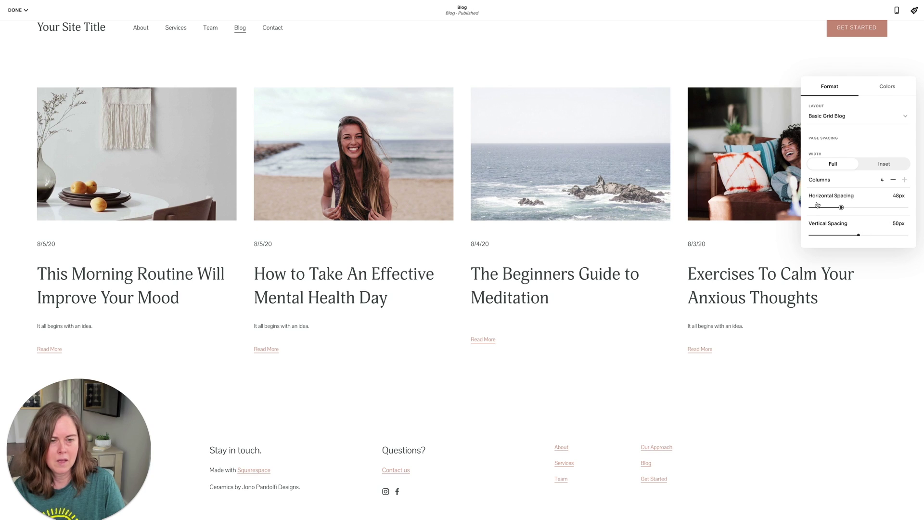
scroll(858, 234, down, 2)
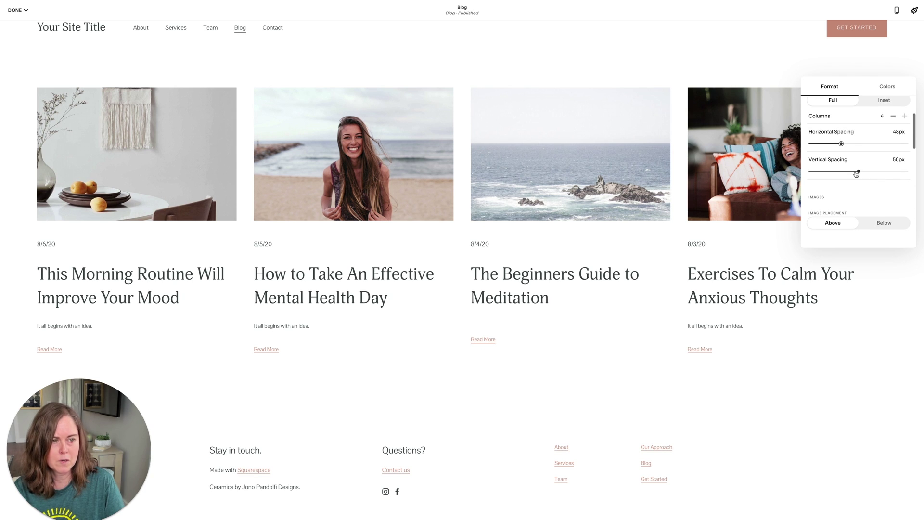
mouse_move(857, 171)
mouse_down()
mouse_move(881, 170)
mouse_move(848, 171)
mouse_up()
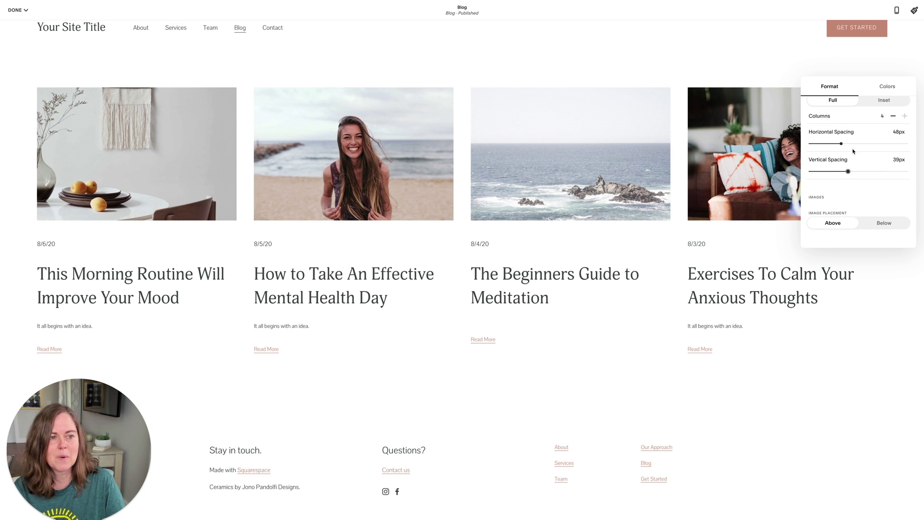
Step: Reduce the grid to 3 columns, try 71px vertical spacing, and settle on 42px
click(894, 117)
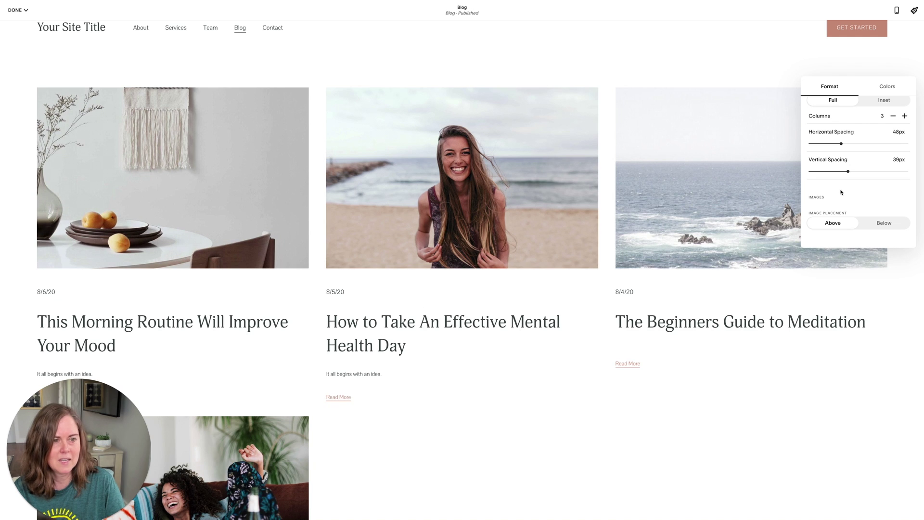
drag(850, 174, 878, 172)
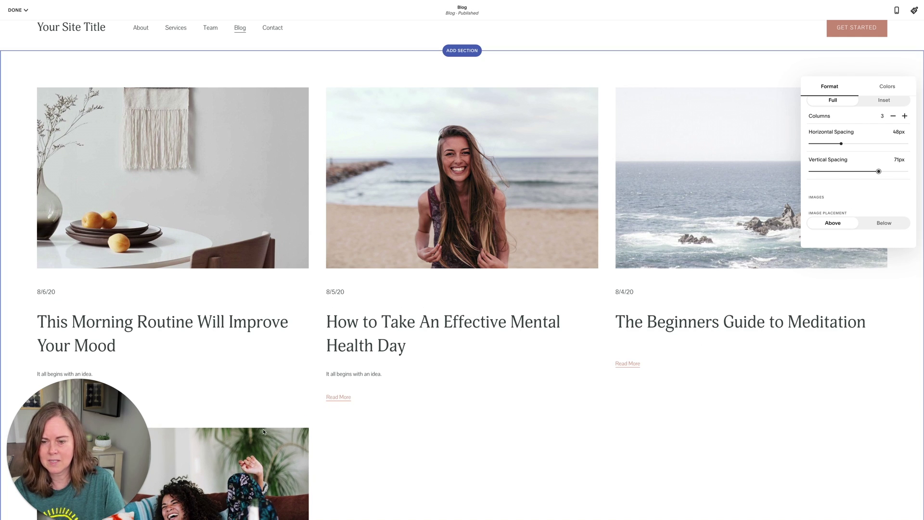
drag(878, 171, 849, 172)
Step: Try placing the grid's post images below the text, and return them to Above
scroll(873, 154, down, 2)
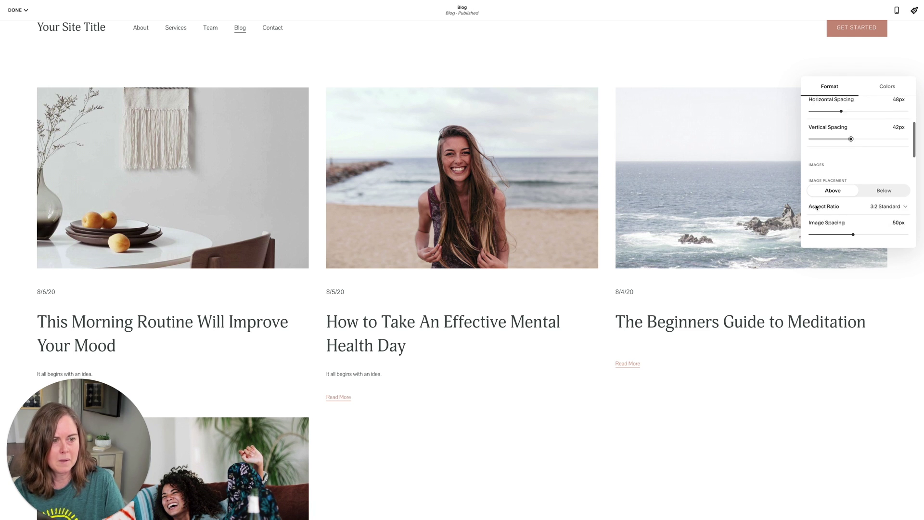
click(878, 150)
click(832, 153)
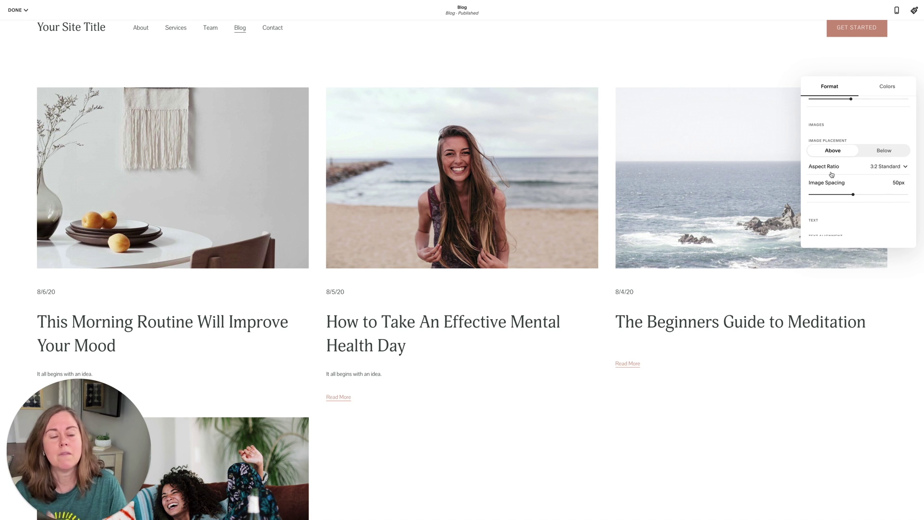
Step: Try the 1:1 Square and Ultra Widescreen aspect ratios on the grid images, and return them to 3:2 Standard
click(832, 168)
click(830, 152)
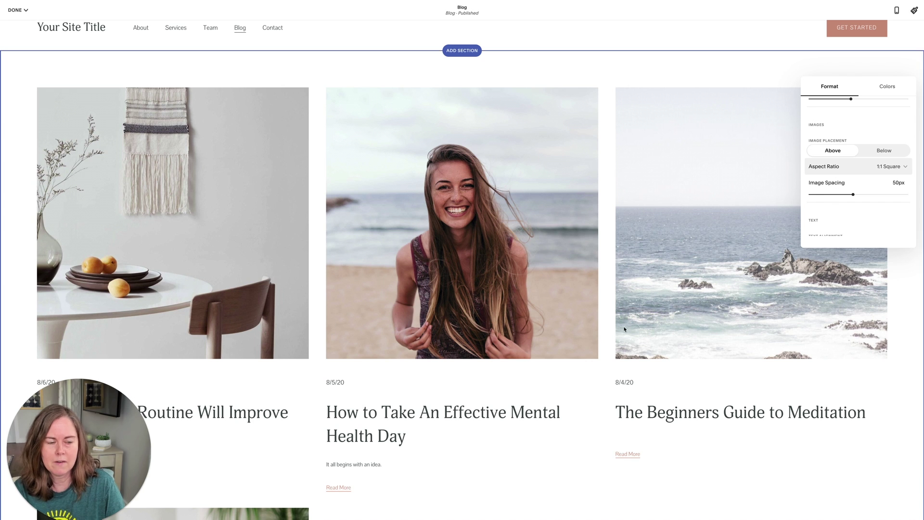
click(832, 172)
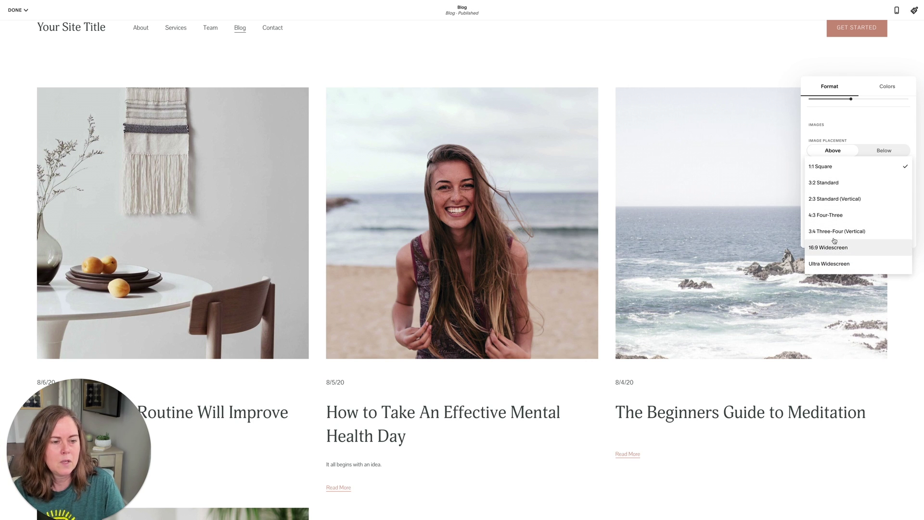
click(830, 263)
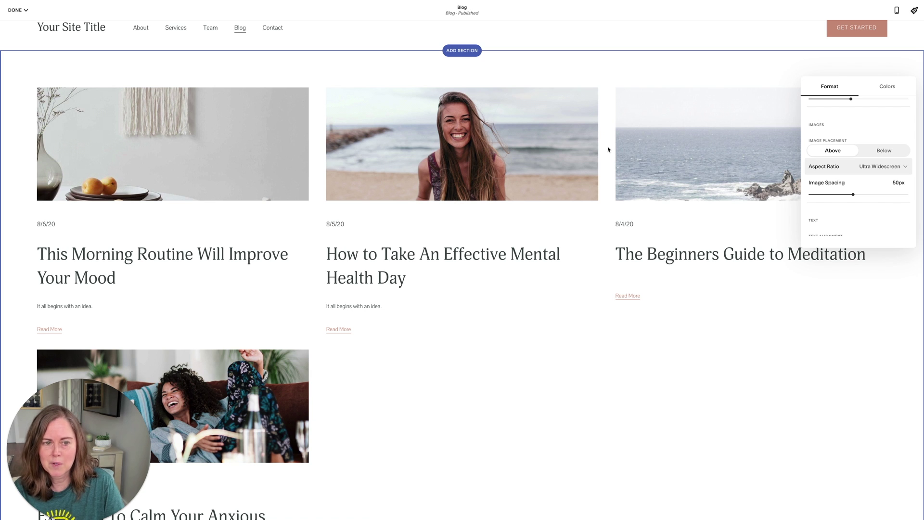
click(858, 168)
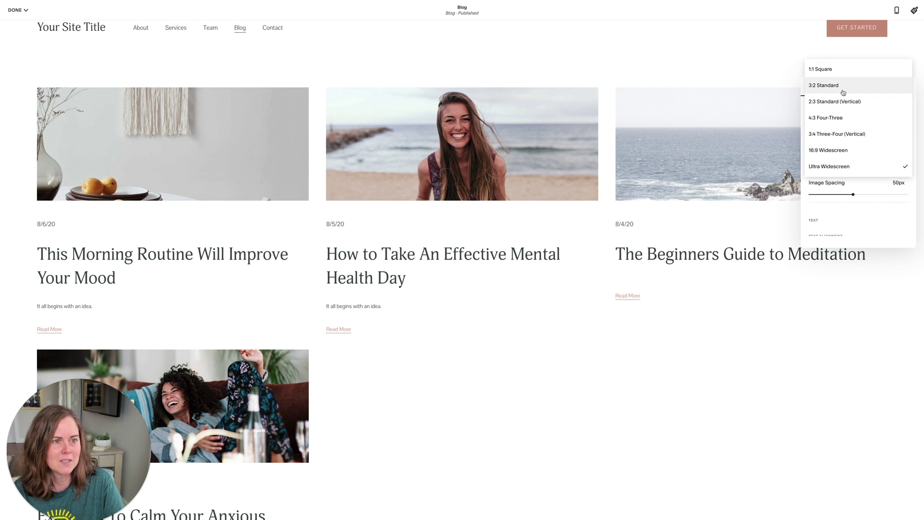
click(842, 86)
click(849, 172)
click(847, 181)
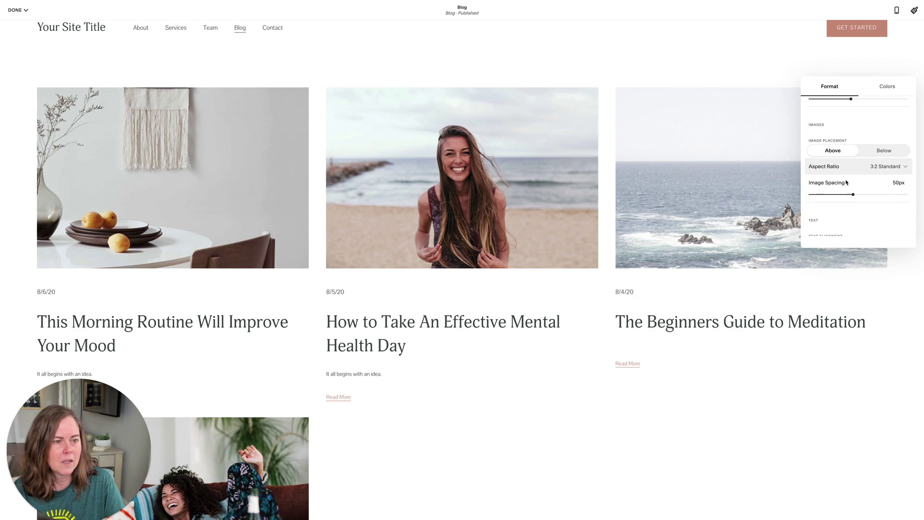
Step: Change the blog section's layout to Alternating Side By Side Blog and bring up its image settings
scroll(818, 139, down, 3)
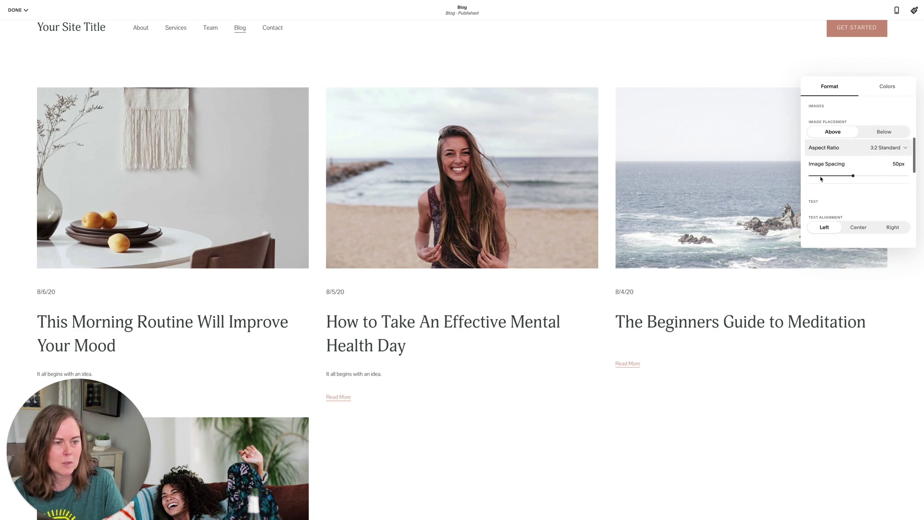
scroll(819, 134, up, 3)
click(836, 121)
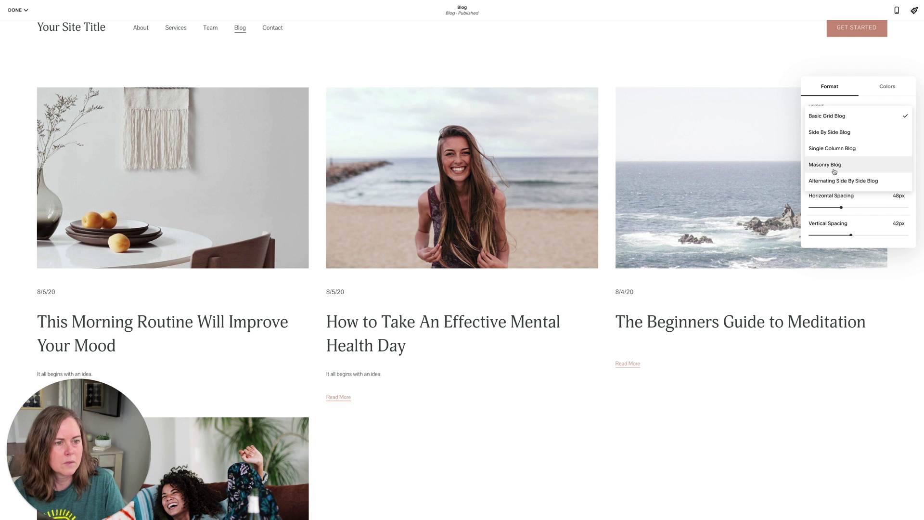
click(841, 181)
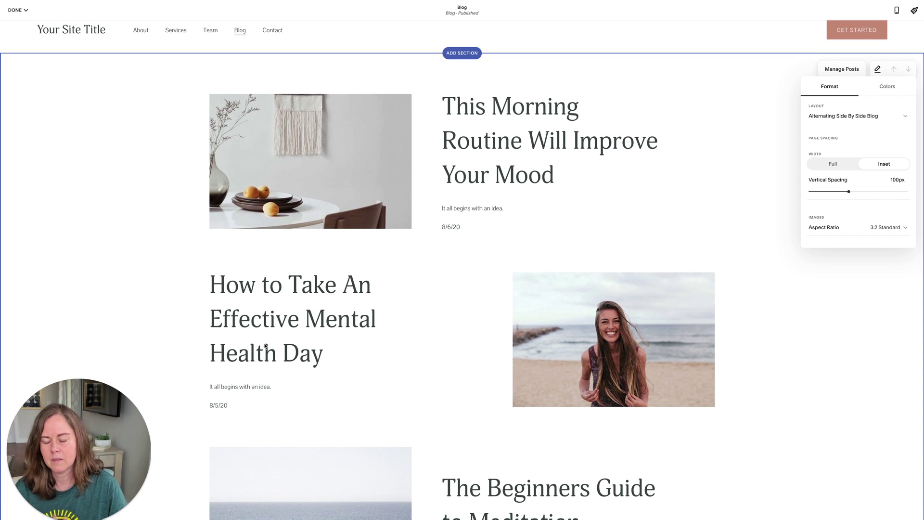
scroll(849, 190, down, 5)
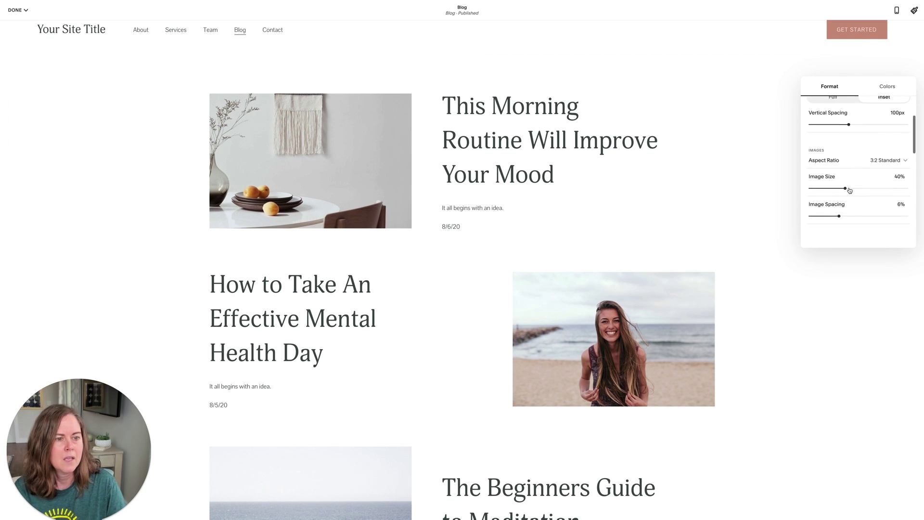
Step: Change the blog section's layout from Alternating Side By Side Blog to Masonry Blog
scroll(849, 190, up, 5)
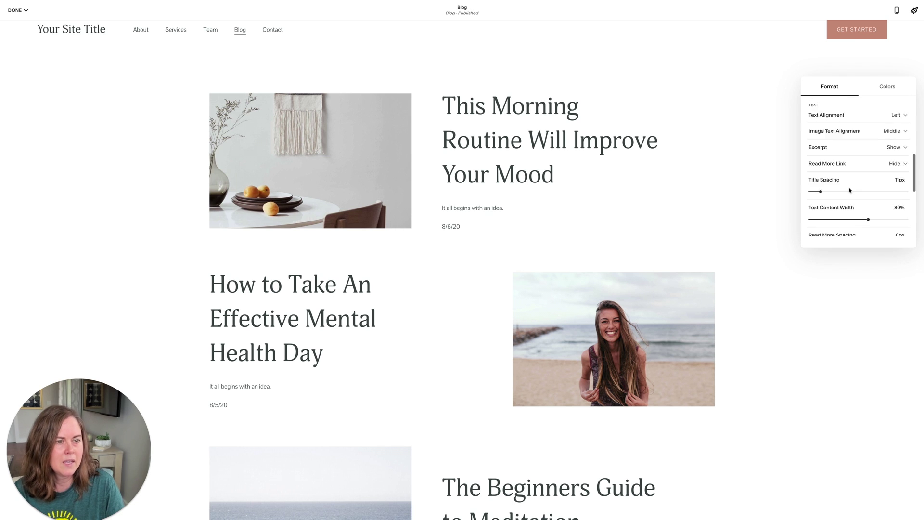
click(861, 117)
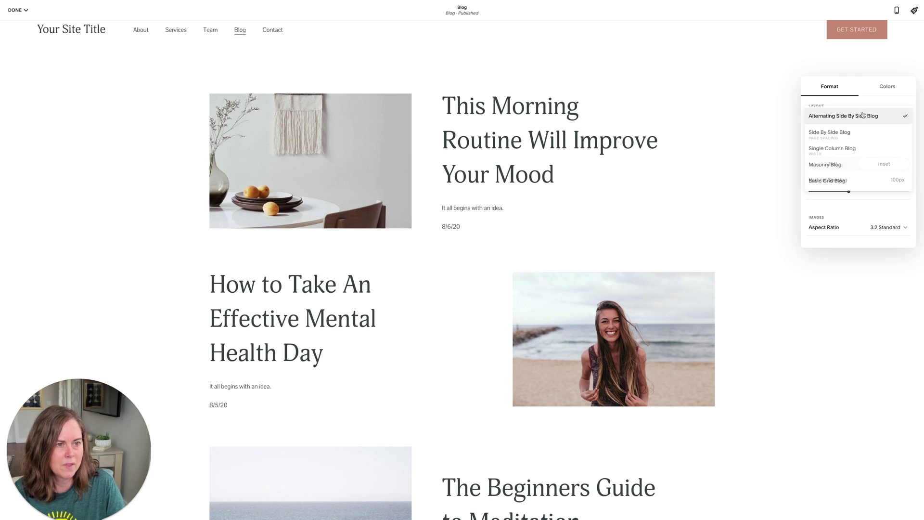
click(851, 162)
scroll(699, 197, down, 3)
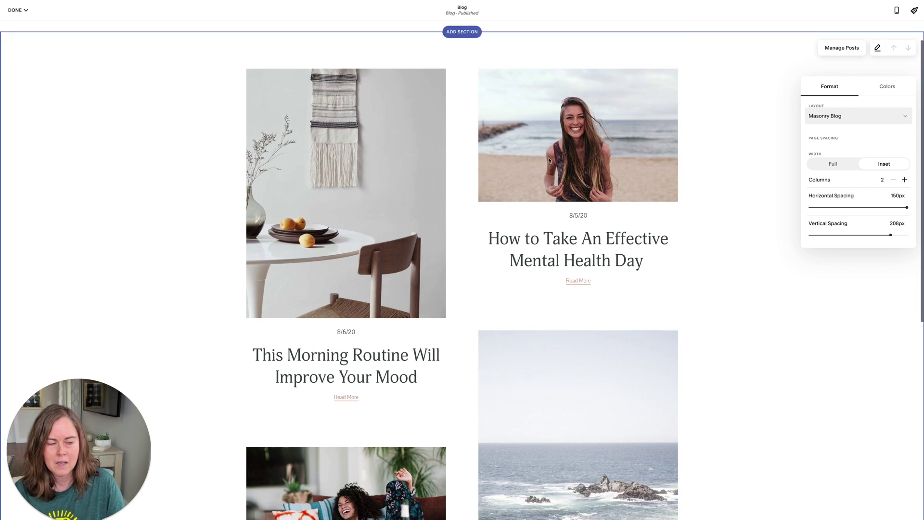
Step: Try the Full width on the masonry blog, and return it to Inset
scroll(837, 154, down, 1)
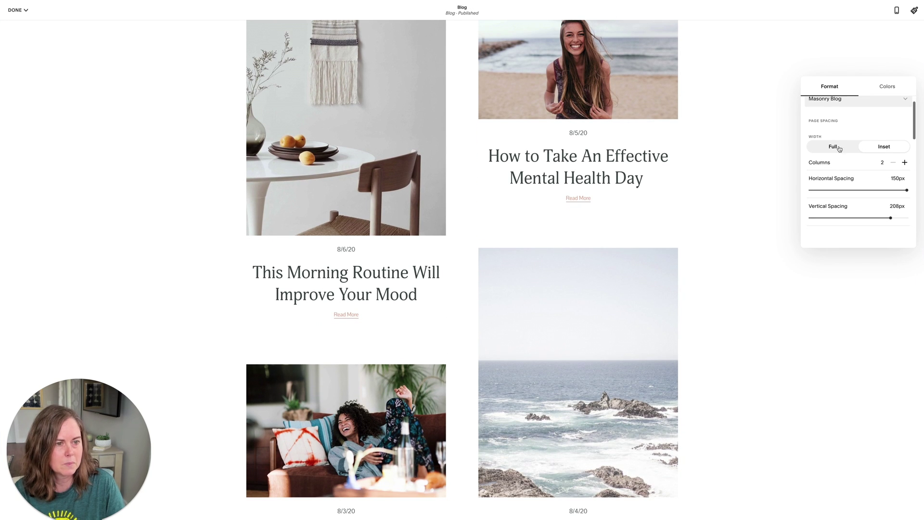
click(838, 146)
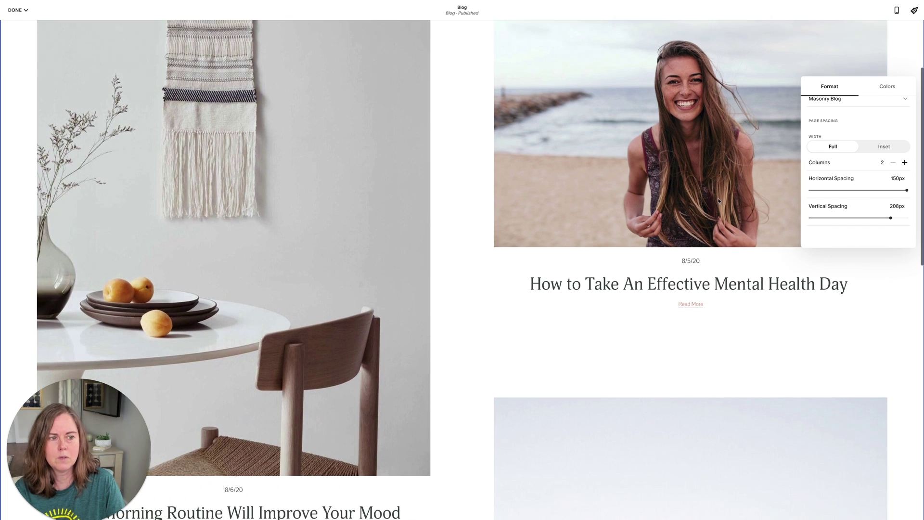
click(884, 147)
Step: Try Left and Right text alignment on the masonry posts, and return the alignment to Center
scroll(833, 179, down, 2)
scroll(833, 179, down, 3)
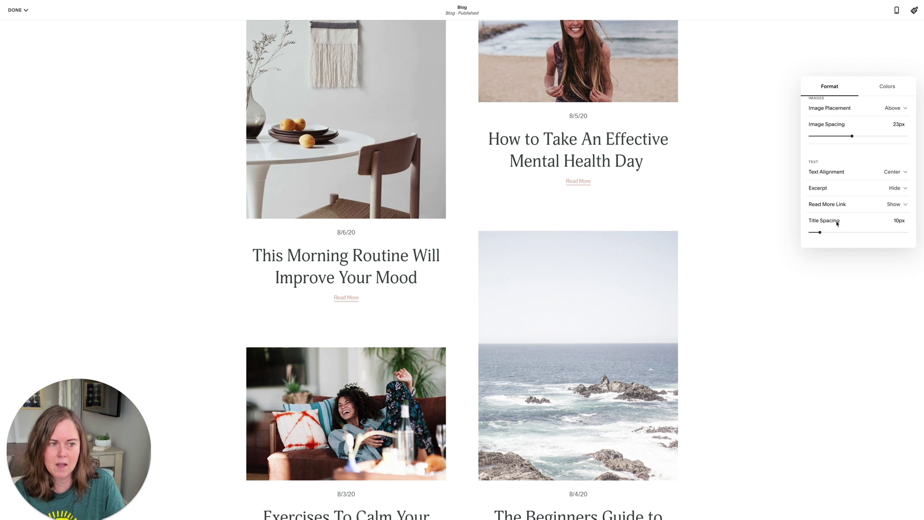
scroll(813, 168, down, 2)
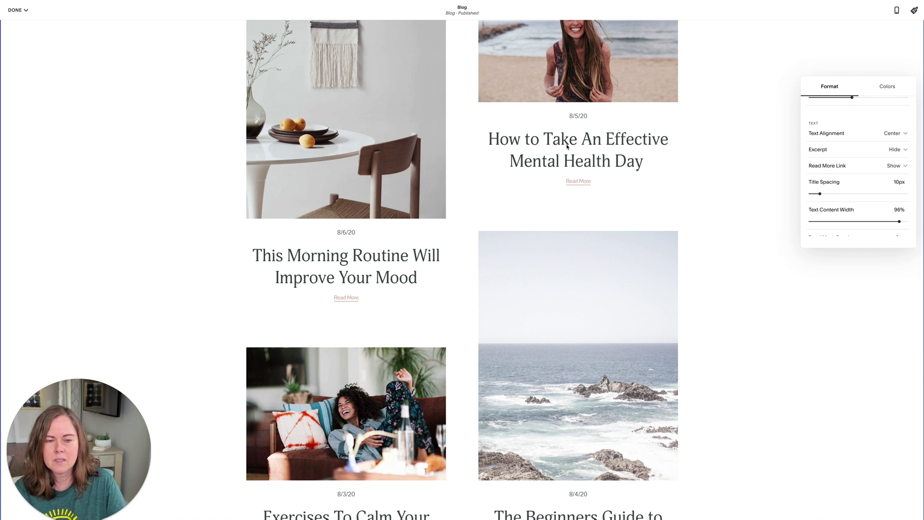
click(820, 132)
click(825, 124)
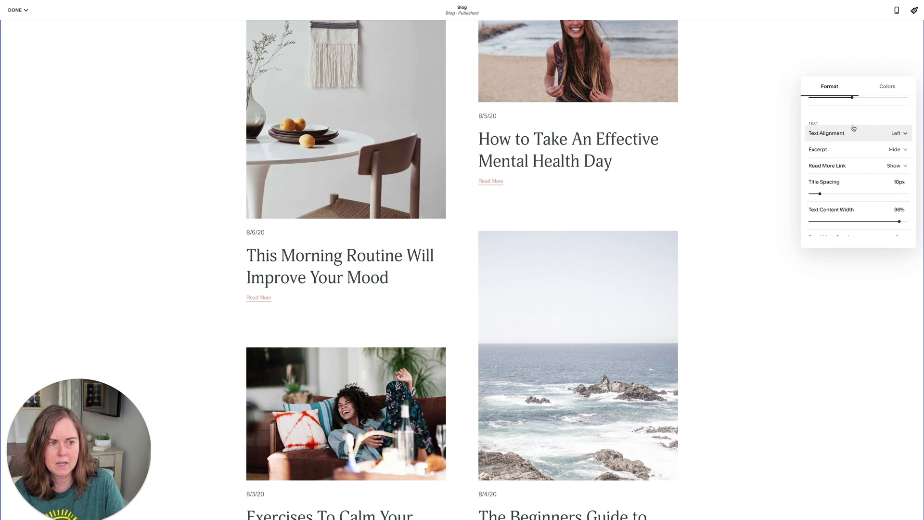
click(841, 135)
click(839, 164)
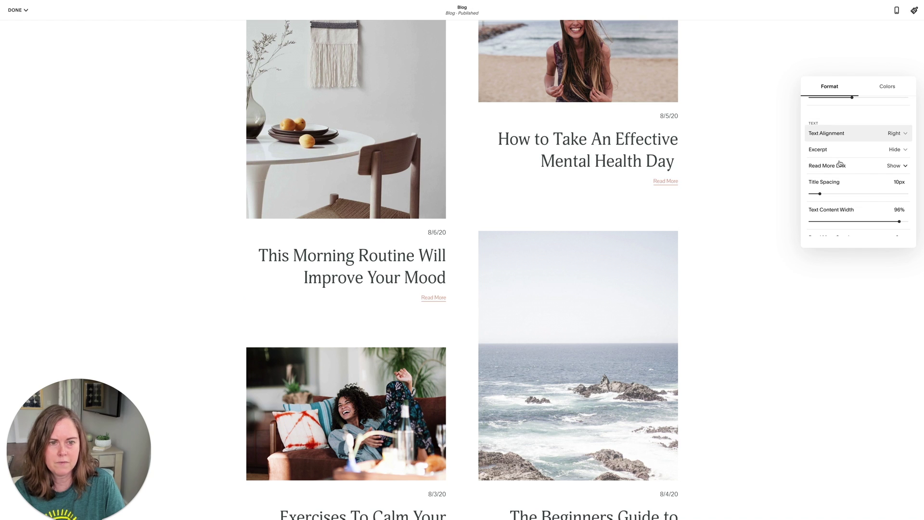
click(842, 136)
click(841, 121)
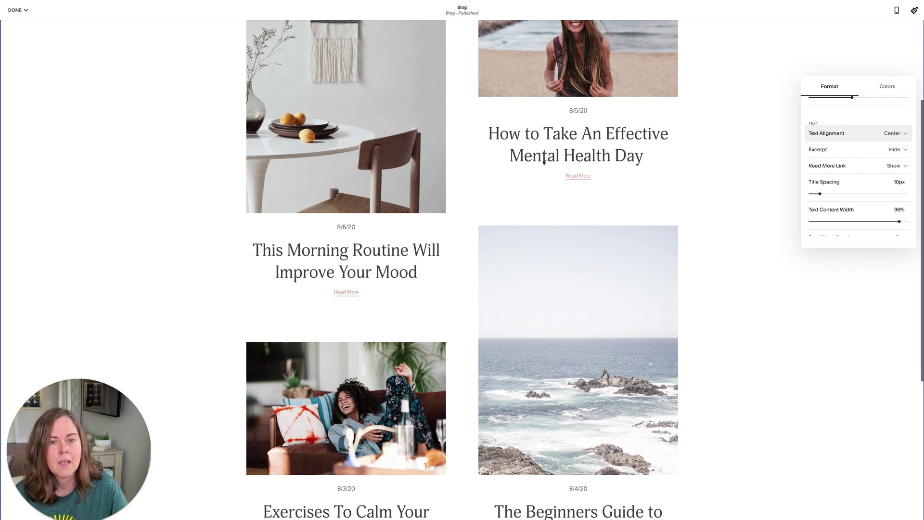
Step: Try showing the excerpts on the masonry posts, and set them back to Hide
scroll(544, 163, up, 3)
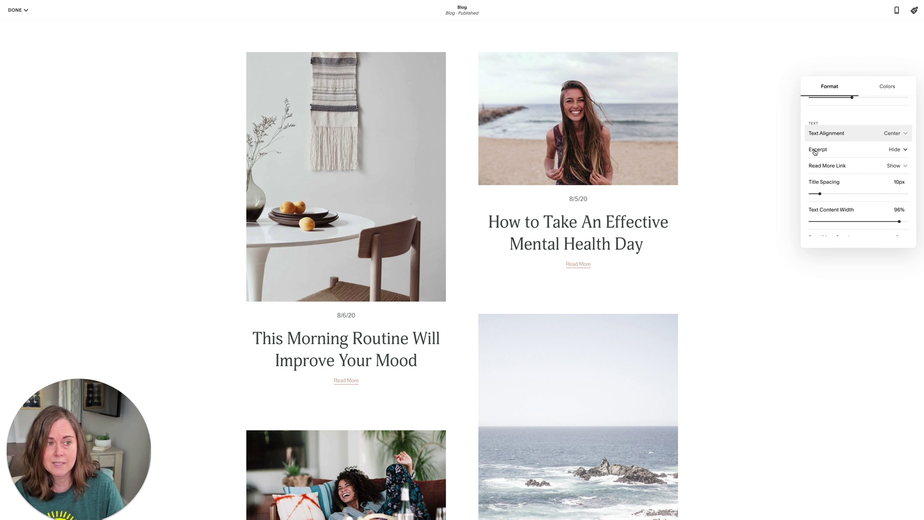
click(818, 153)
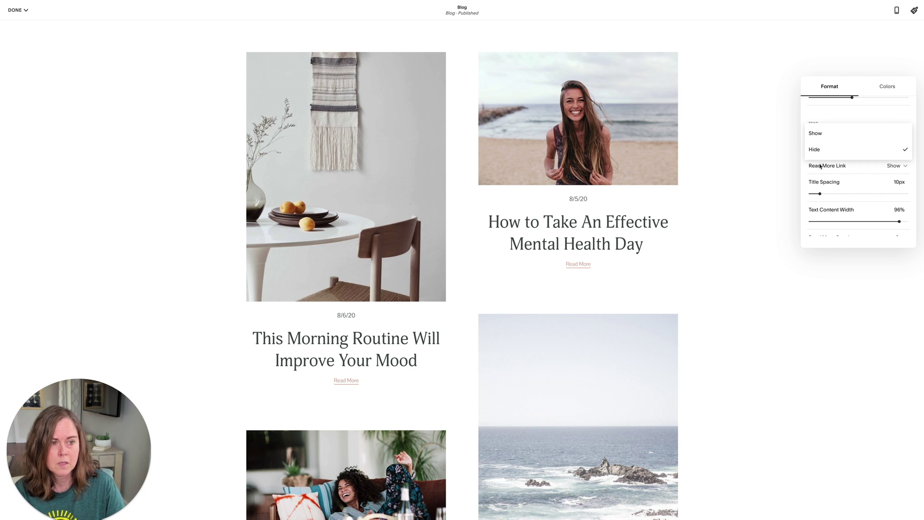
click(818, 132)
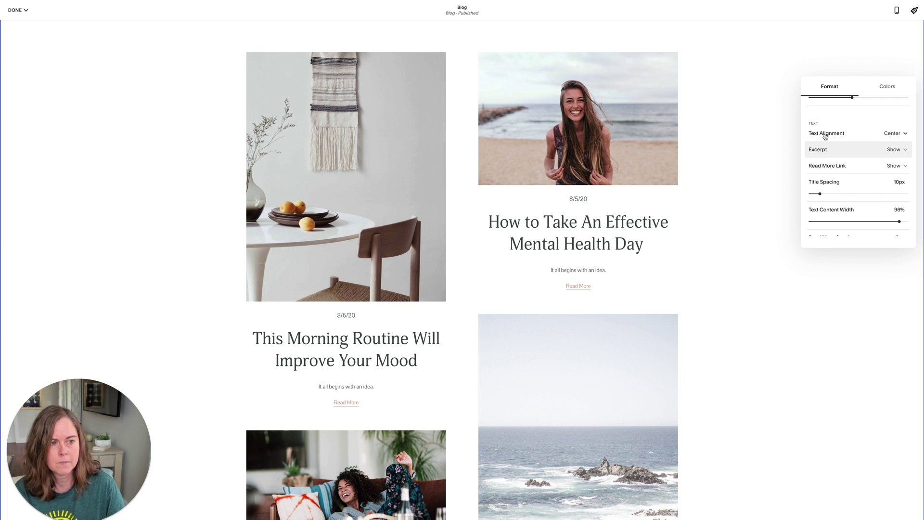
click(835, 154)
click(833, 167)
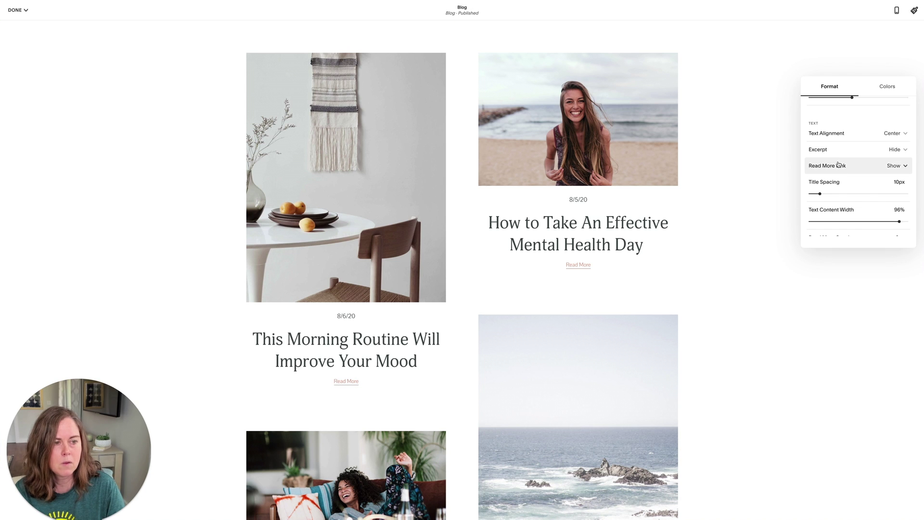
Step: Try hiding the Read More link on the masonry posts, and set it back to Show
click(838, 165)
click(838, 182)
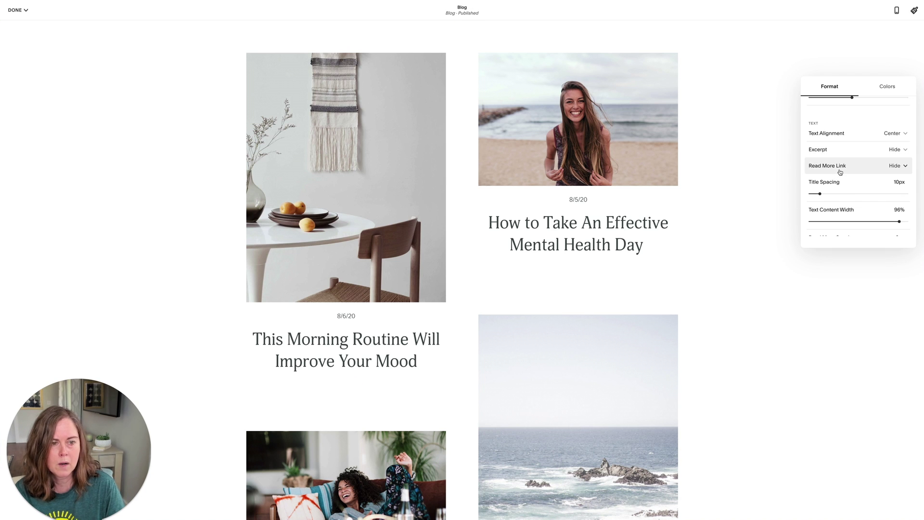
click(840, 166)
click(839, 150)
Step: Try a title spacing of 59px on the masonry posts and set their excerpts to Show
scroll(836, 178, down, 1)
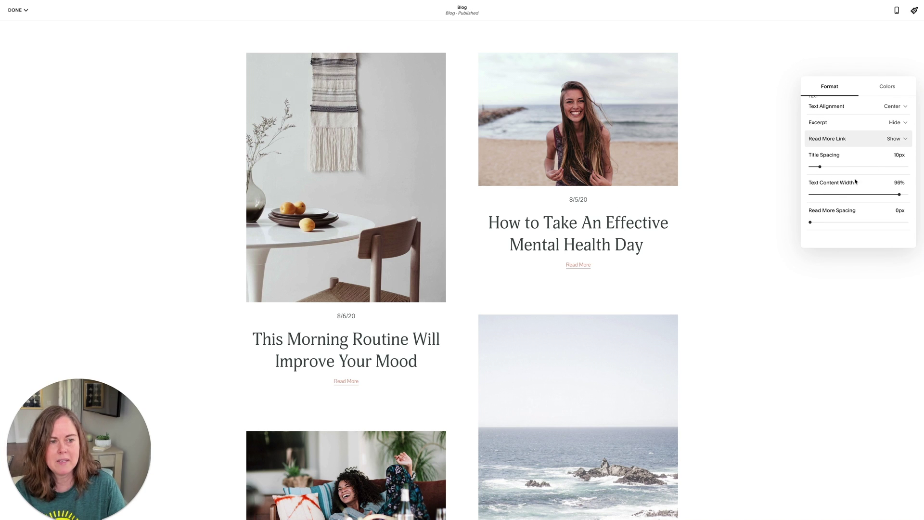
drag(817, 167, 867, 164)
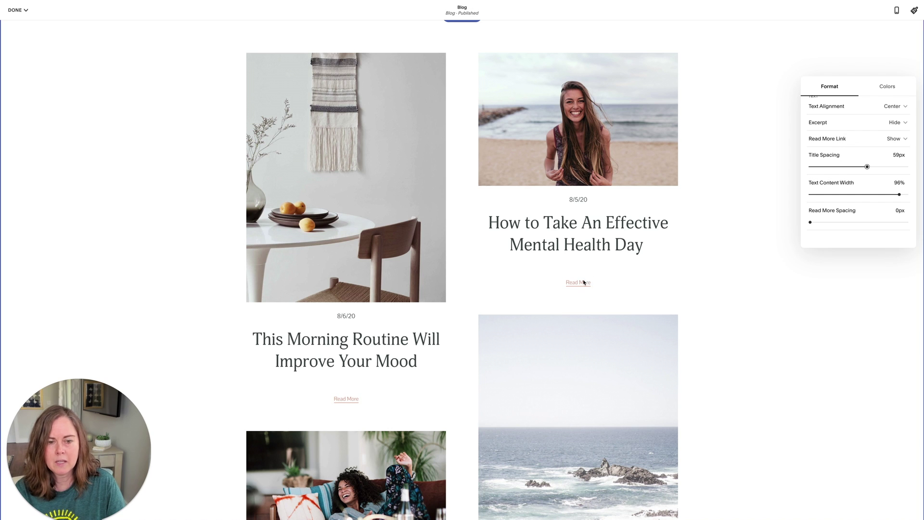
click(882, 123)
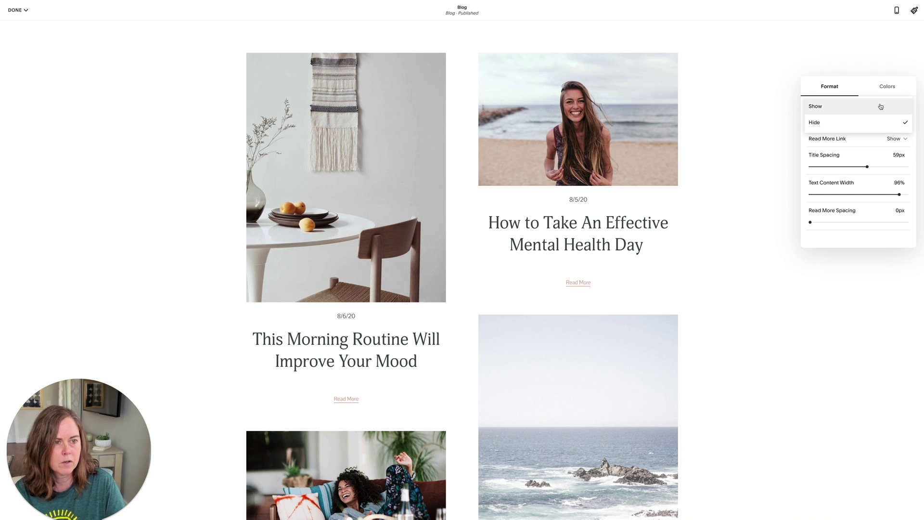
click(880, 107)
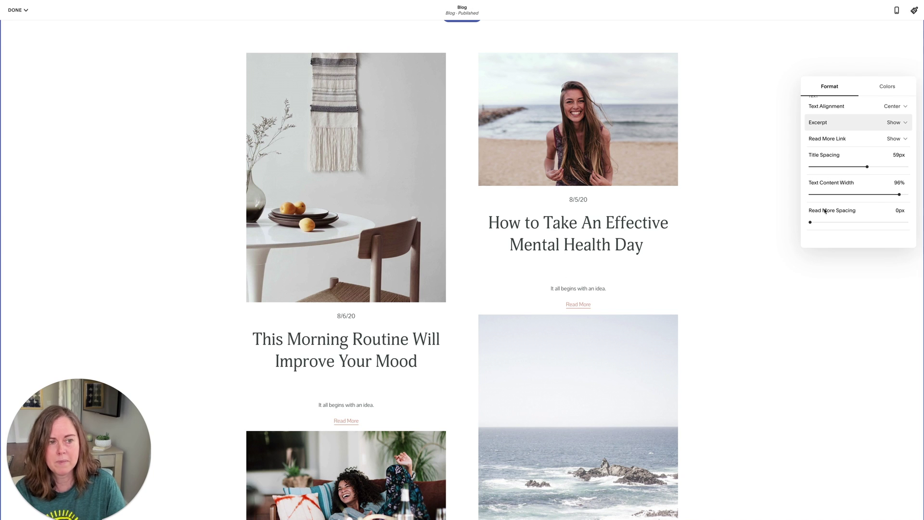
Step: Reduce the masonry posts' title spacing to 1px and set the Read More spacing to 3px
drag(866, 166, 810, 167)
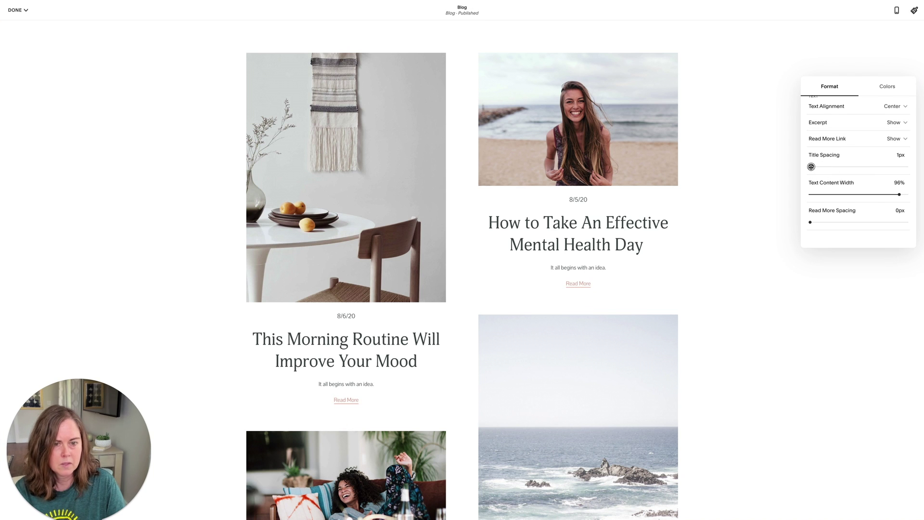
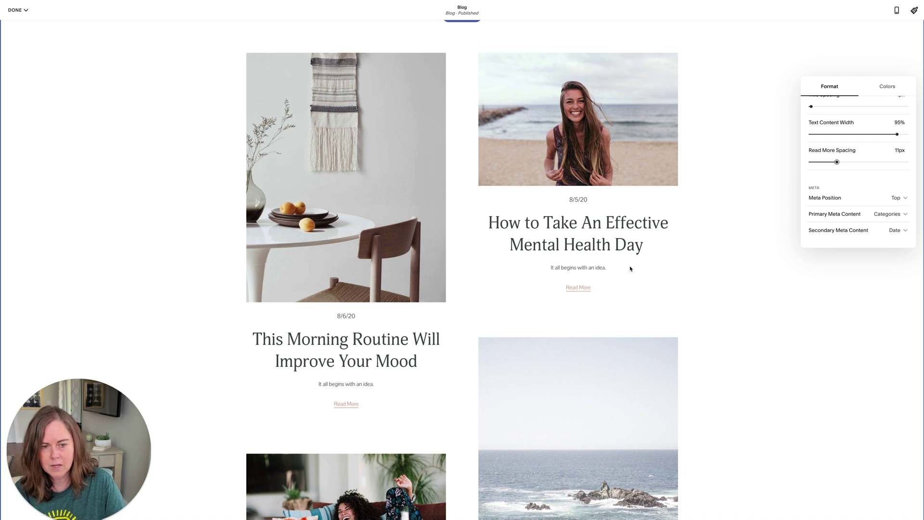
drag(837, 162, 817, 163)
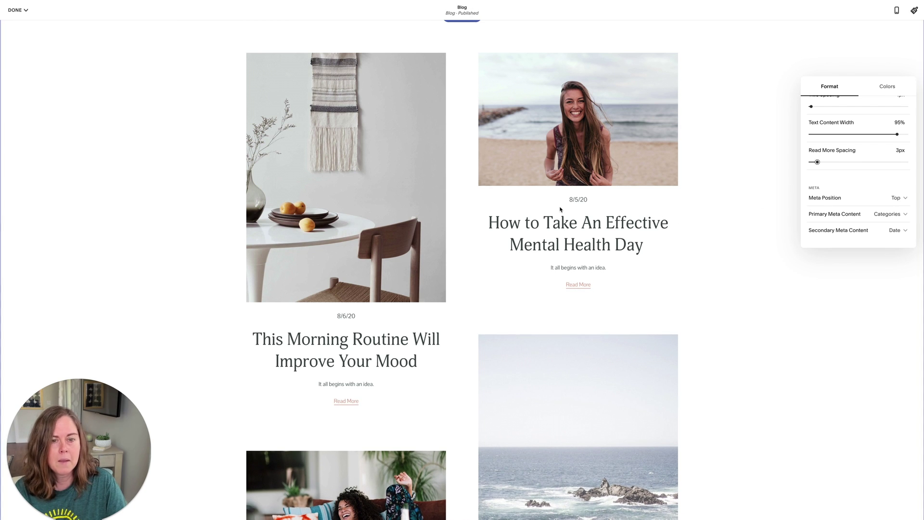
scroll(564, 210, up, 1)
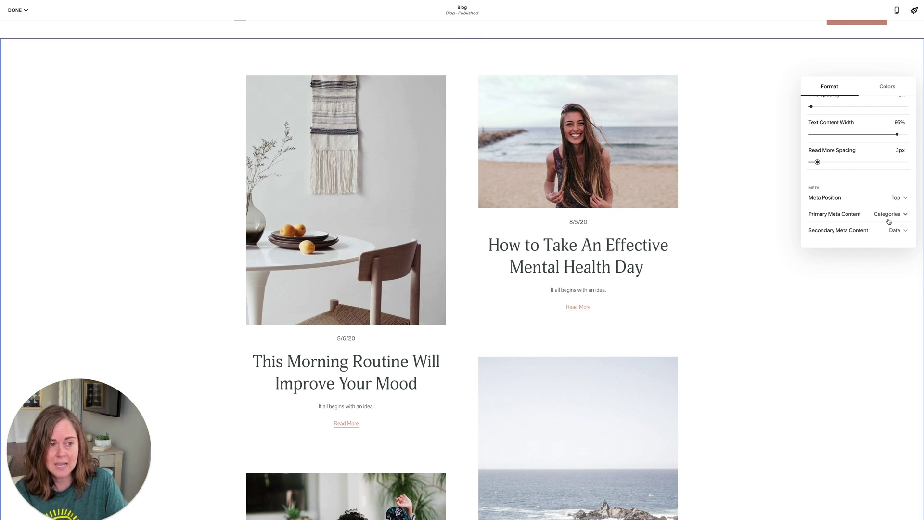
Step: Try Author as the posts' primary meta content, and change it to None
scroll(837, 216, down, 1)
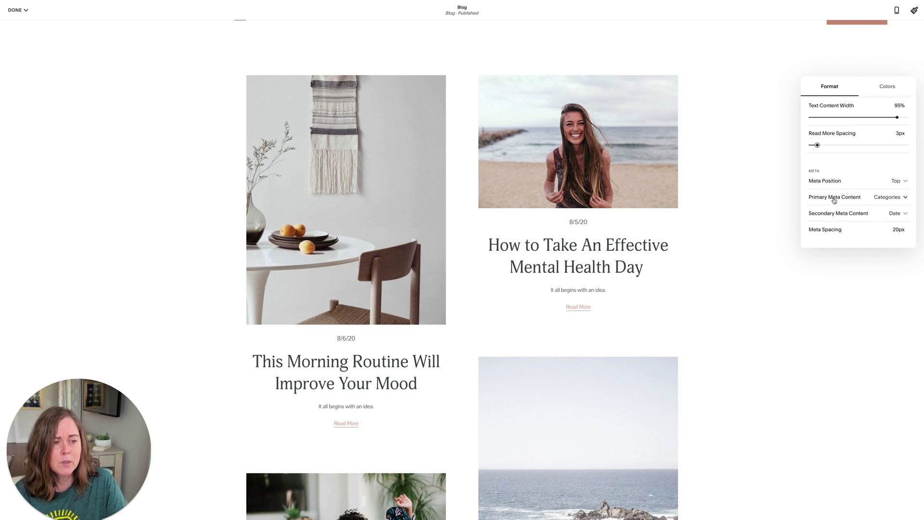
click(846, 200)
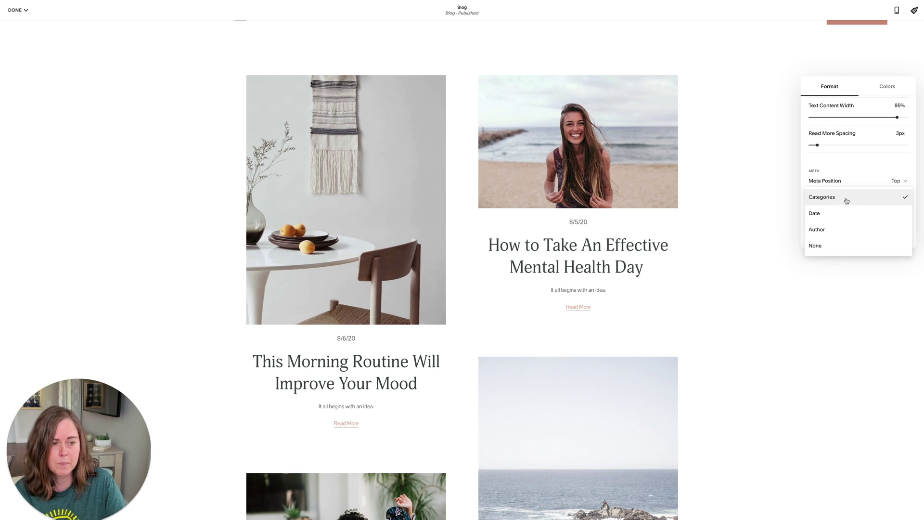
click(820, 229)
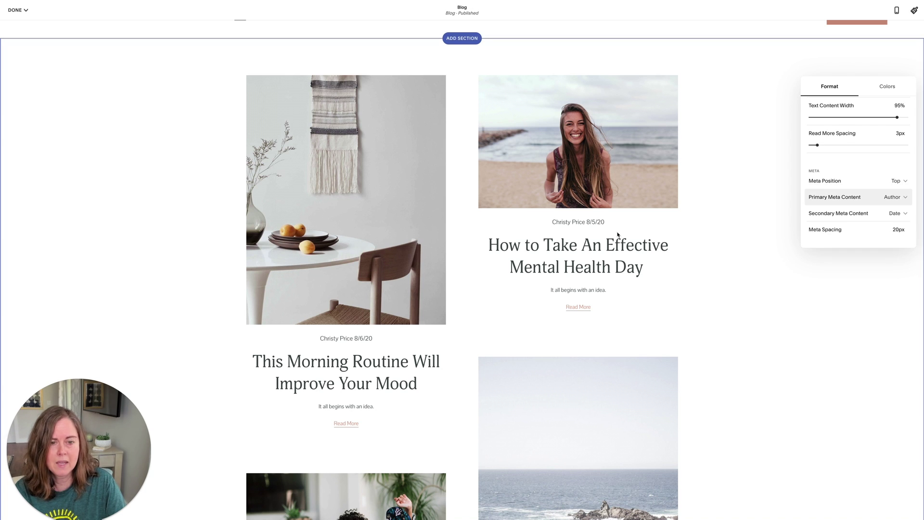
click(843, 203)
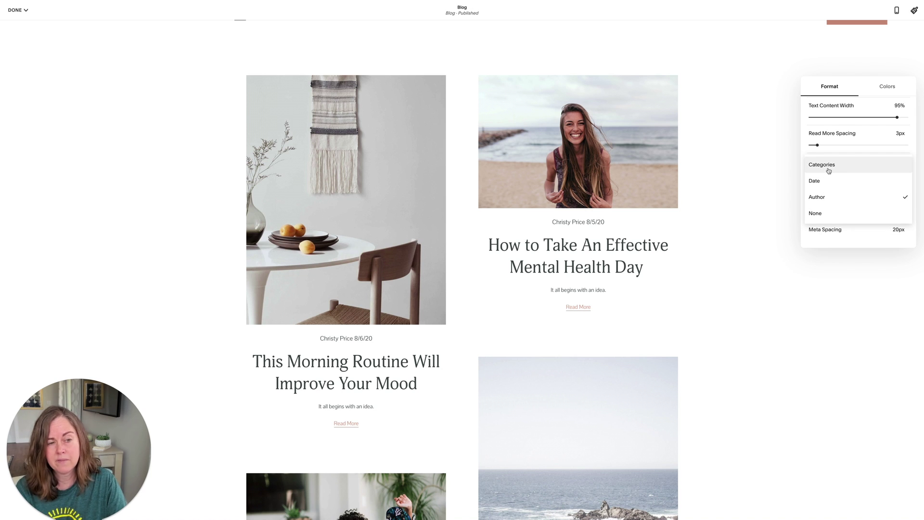
click(822, 213)
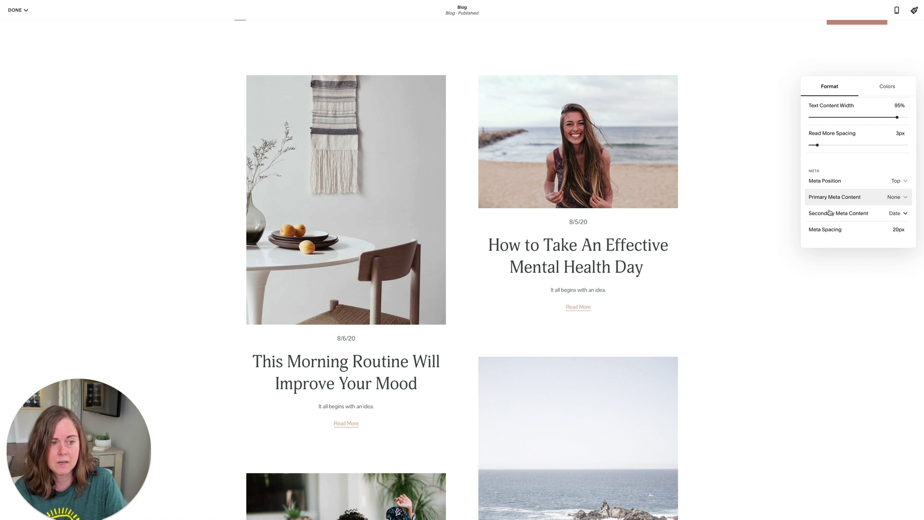
Step: Try Categories as the secondary meta content, set the primary meta content to Author, and return the secondary to Date
click(835, 215)
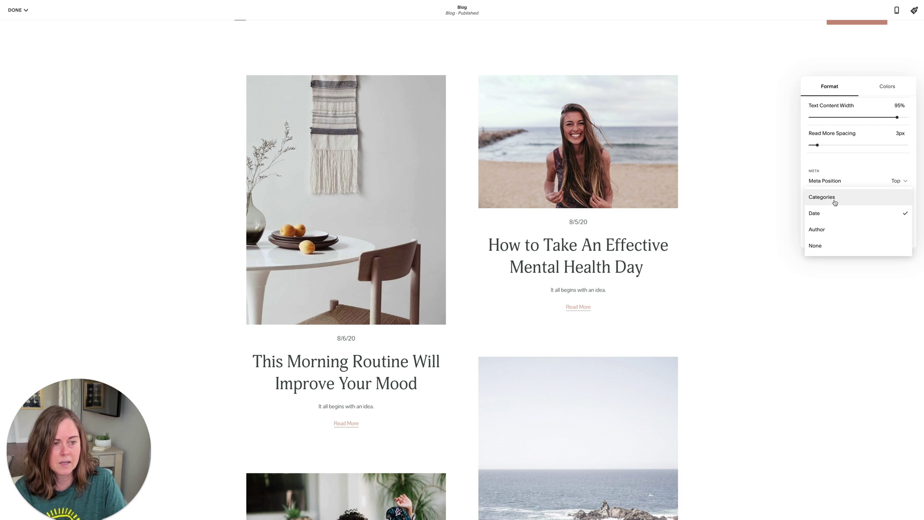
click(834, 201)
click(841, 201)
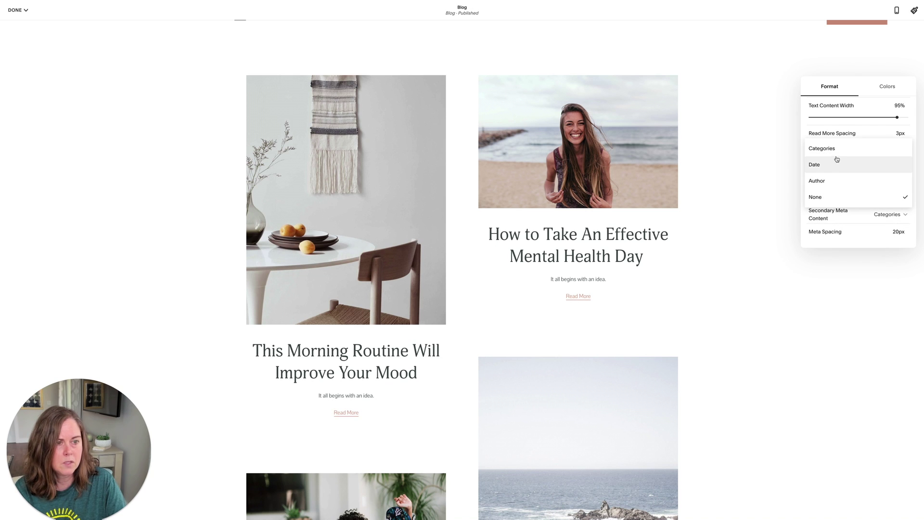
click(836, 179)
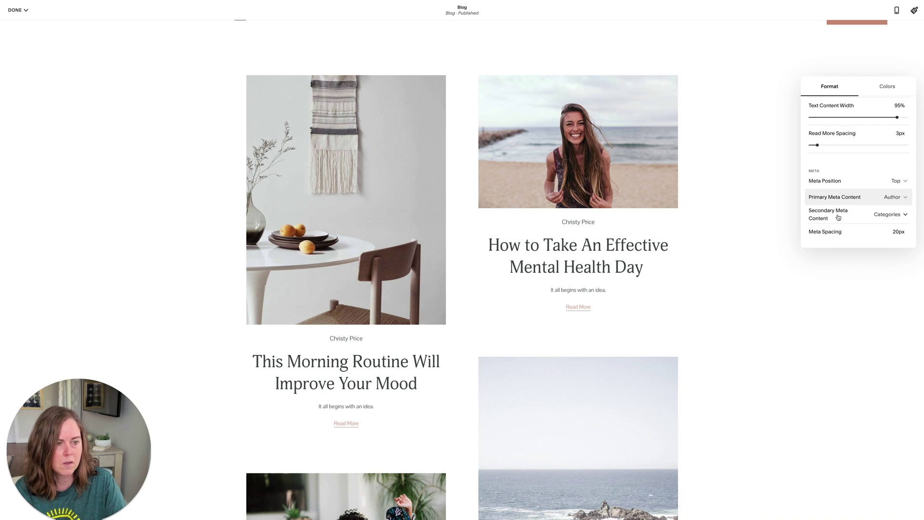
click(832, 214)
click(828, 230)
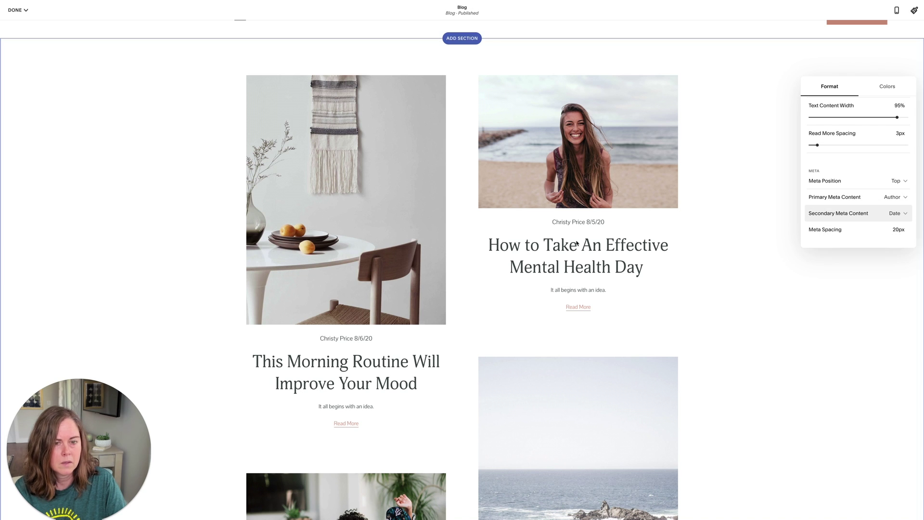
Step: Set the masonry posts' meta position to Below Excerpt
scroll(822, 202, down, 1)
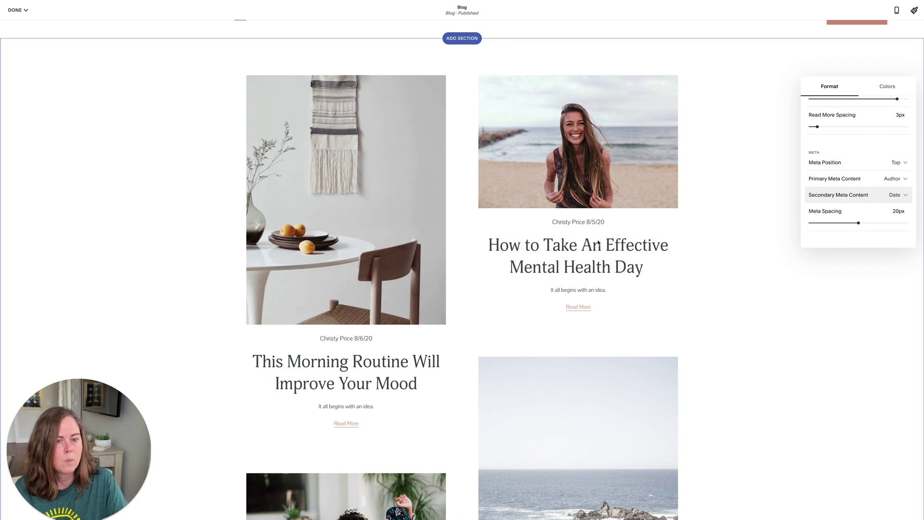
click(828, 164)
click(831, 178)
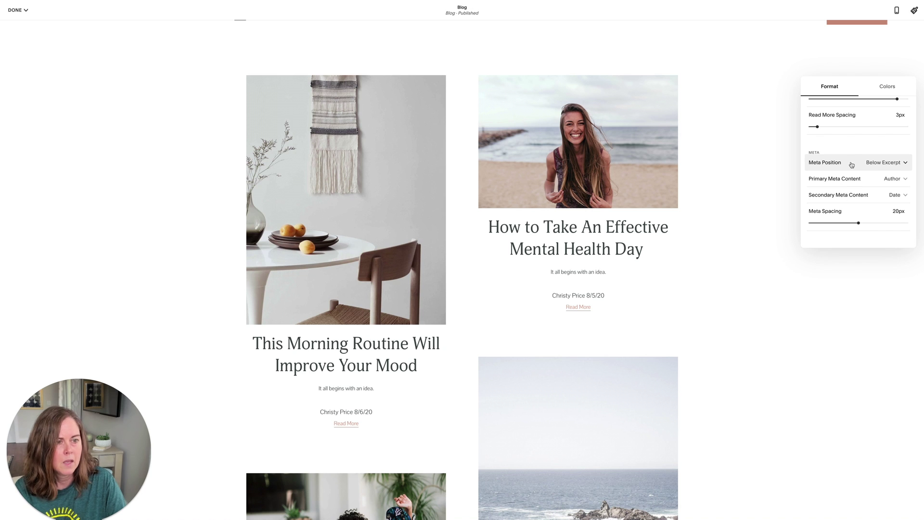
Step: Set the masonry posts' meta position to Top and reduce the meta spacing to 10px
scroll(860, 217, down, 1)
scroll(860, 215, down, 1)
click(863, 127)
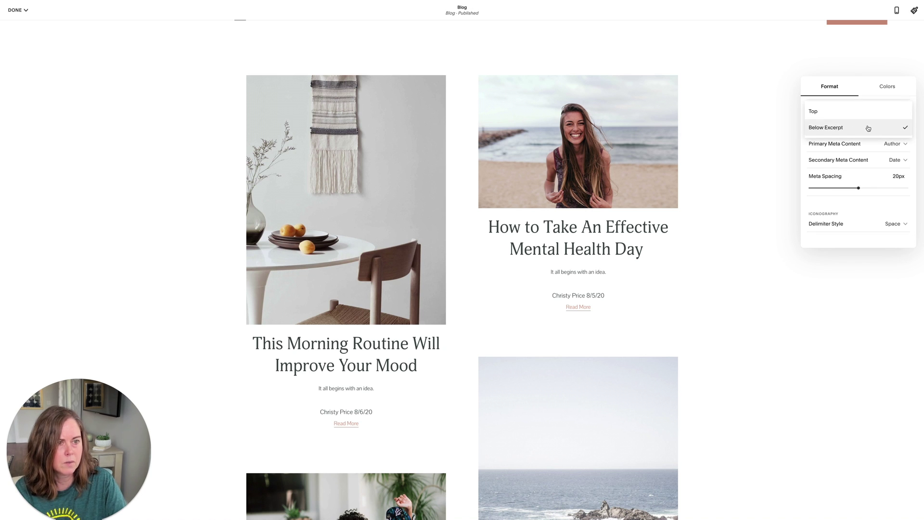
click(858, 118)
drag(857, 187, 834, 188)
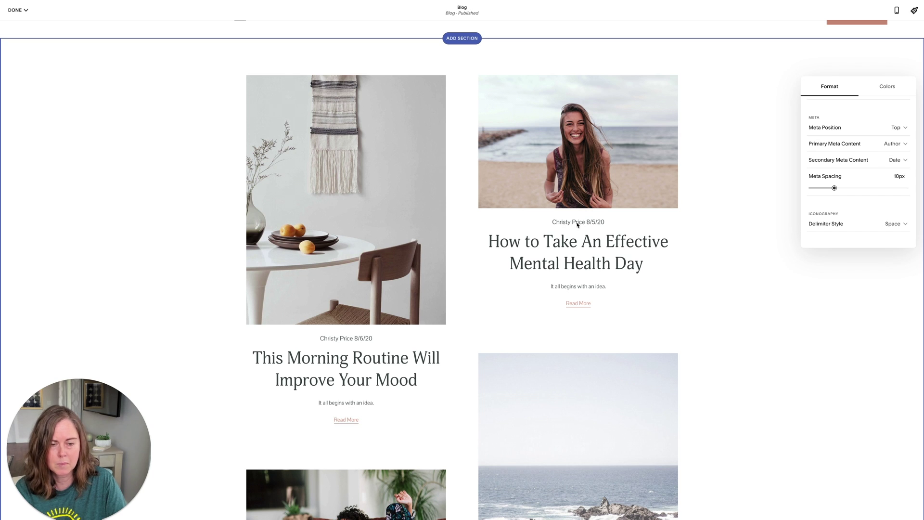
Step: Try the Pipe and Dash delimiter styles for the posts' meta content, and set the style to Bullet
click(883, 225)
click(856, 191)
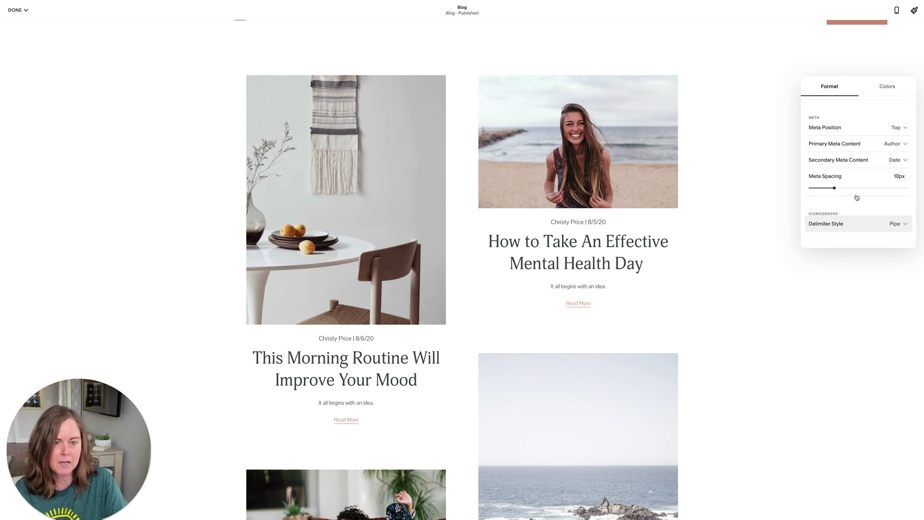
click(868, 227)
click(847, 244)
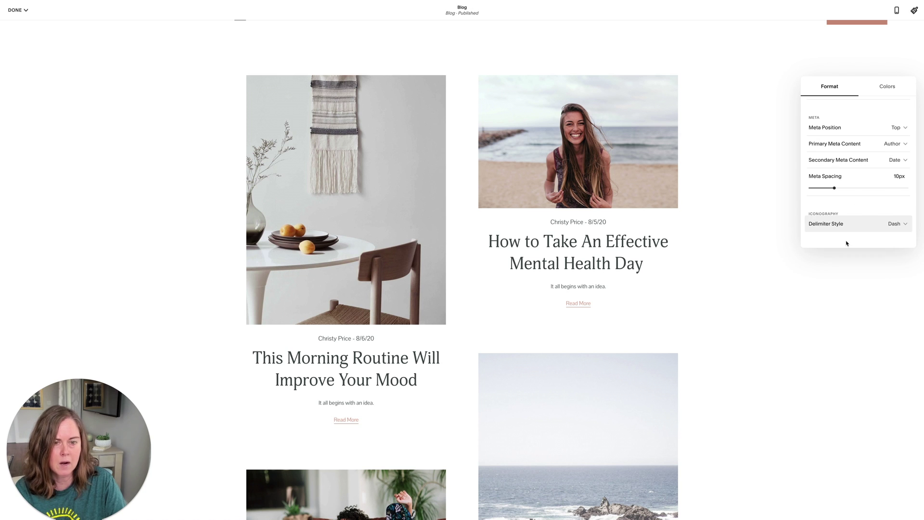
click(852, 226)
click(848, 198)
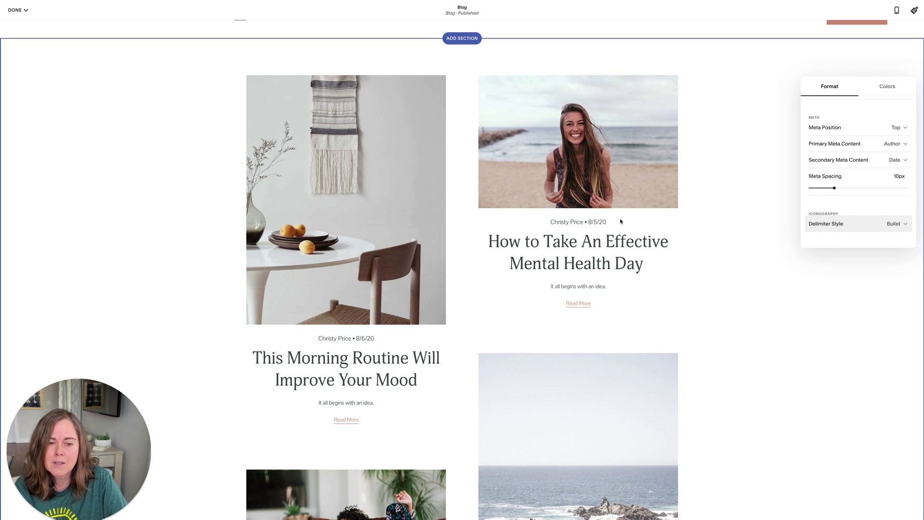
Step: Set both the primary and secondary meta content to None, close the section settings, and review the masonry posts
scroll(620, 221, up, 1)
click(874, 144)
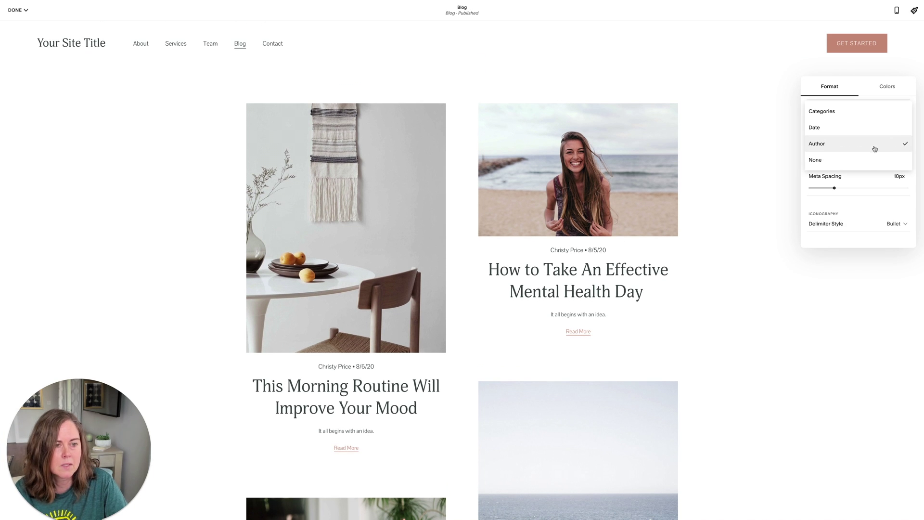
click(859, 183)
click(883, 144)
click(863, 161)
click(871, 160)
click(860, 192)
click(685, 287)
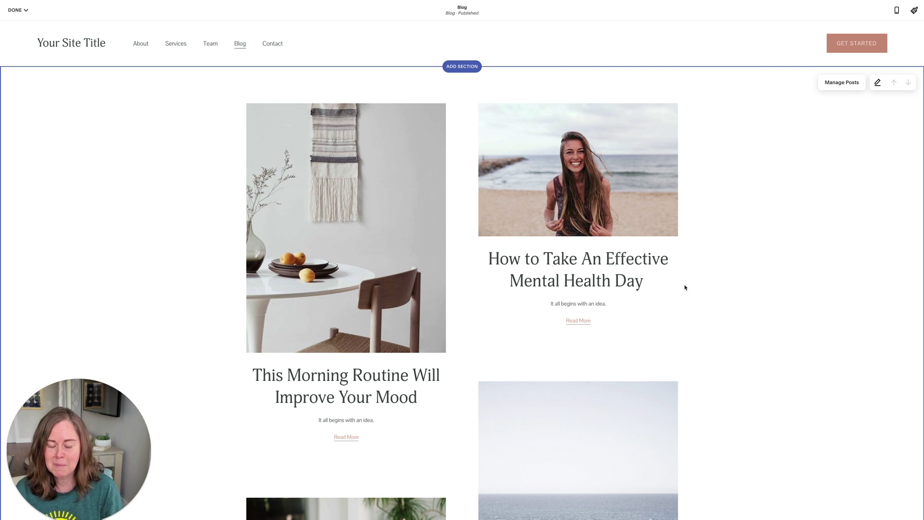
scroll(585, 329, down, 8)
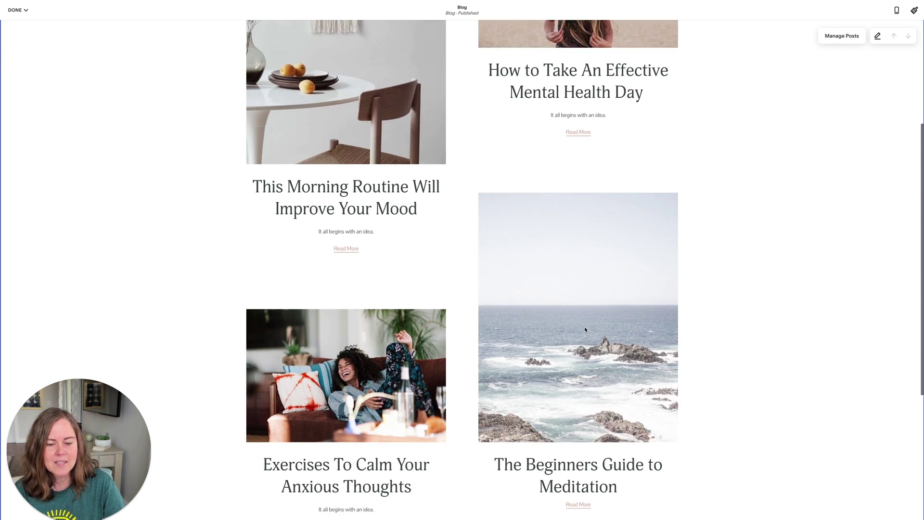
scroll(585, 329, up, 8)
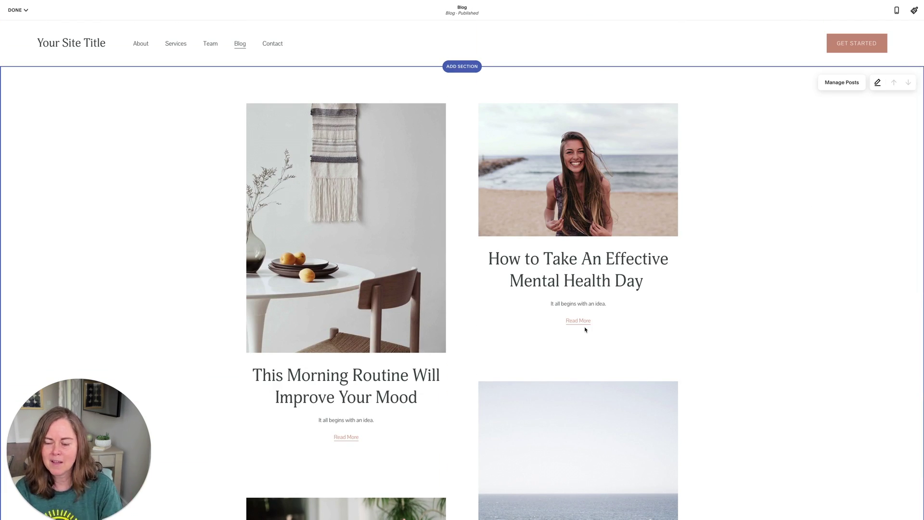